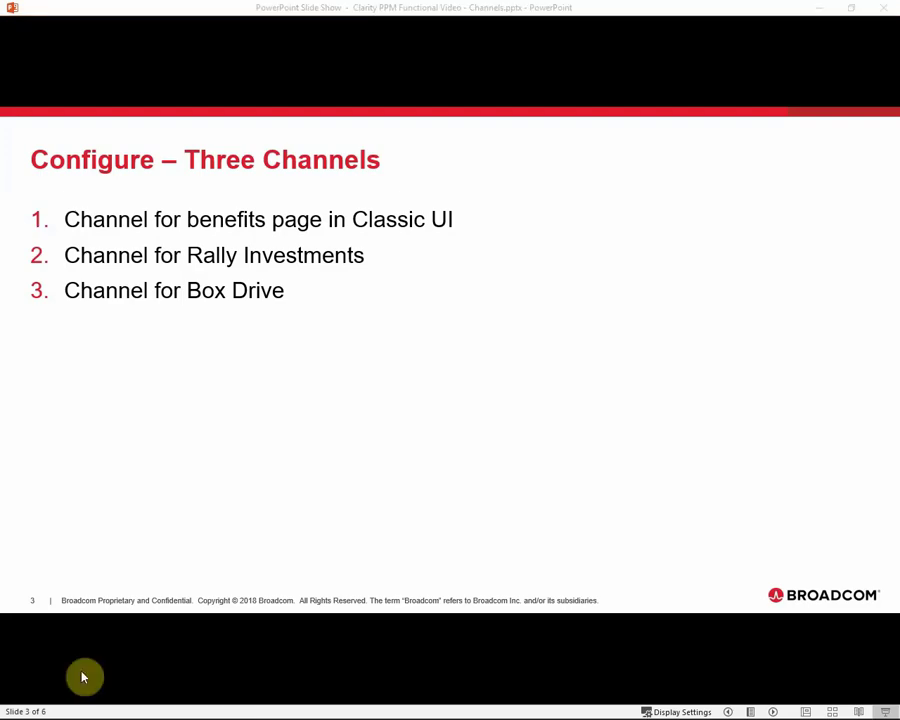
Switch to Clarity PPM, copy the Standard Project blueprint and rename the copy "Standard Copy".
key(alt+Tab)
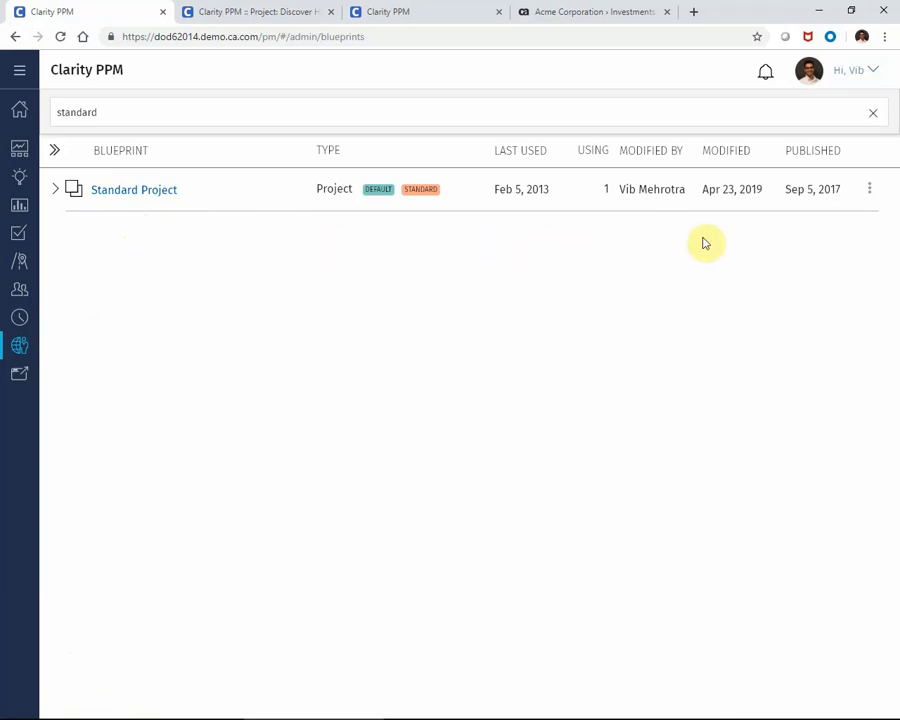
click(869, 190)
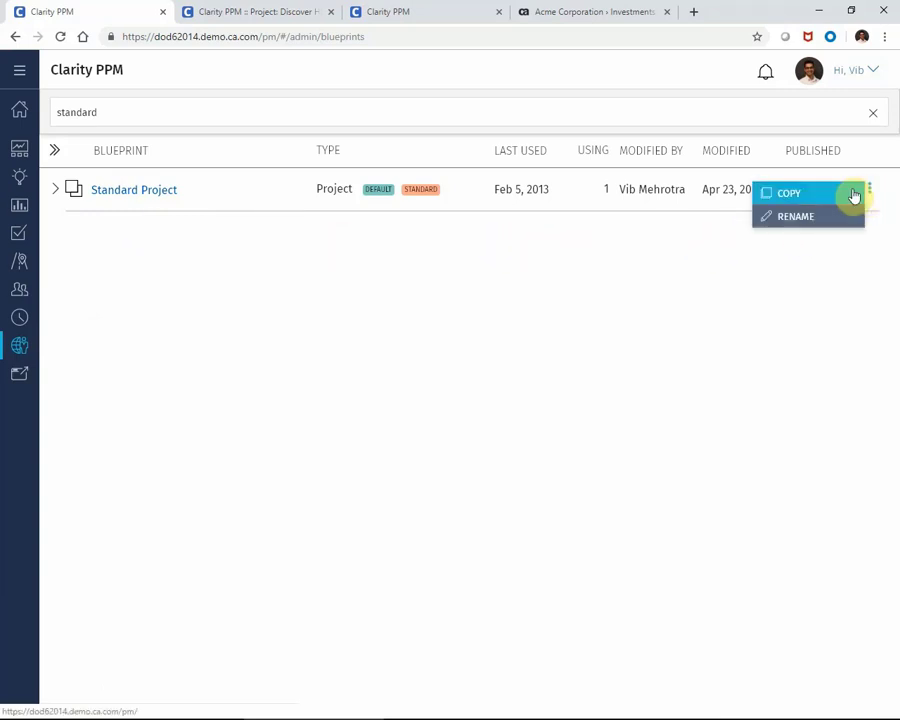
click(810, 197)
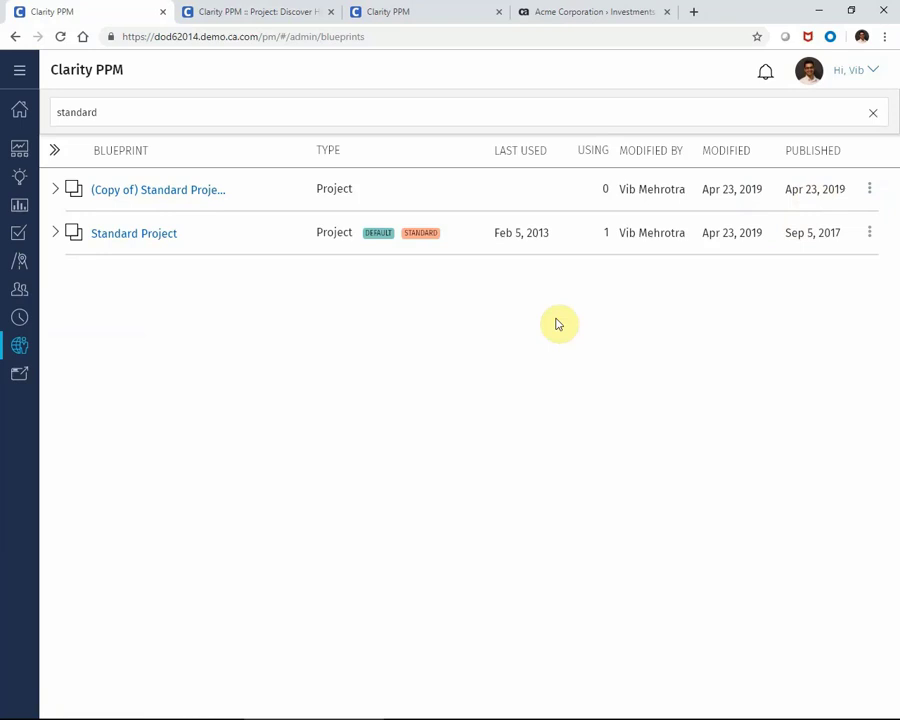
click(282, 189)
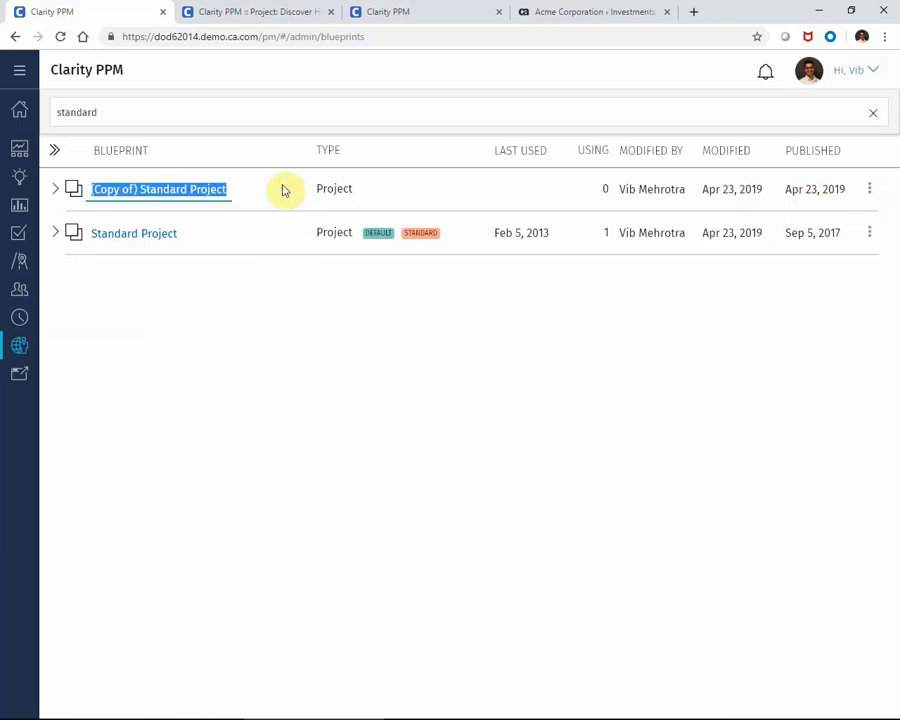
text(S)
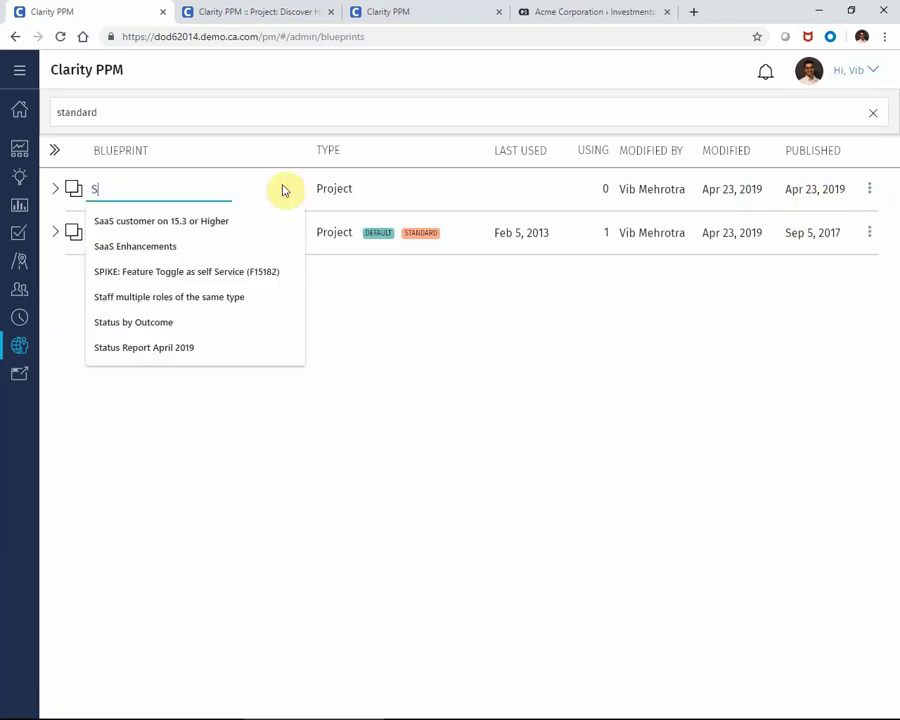
text(tandard Copy)
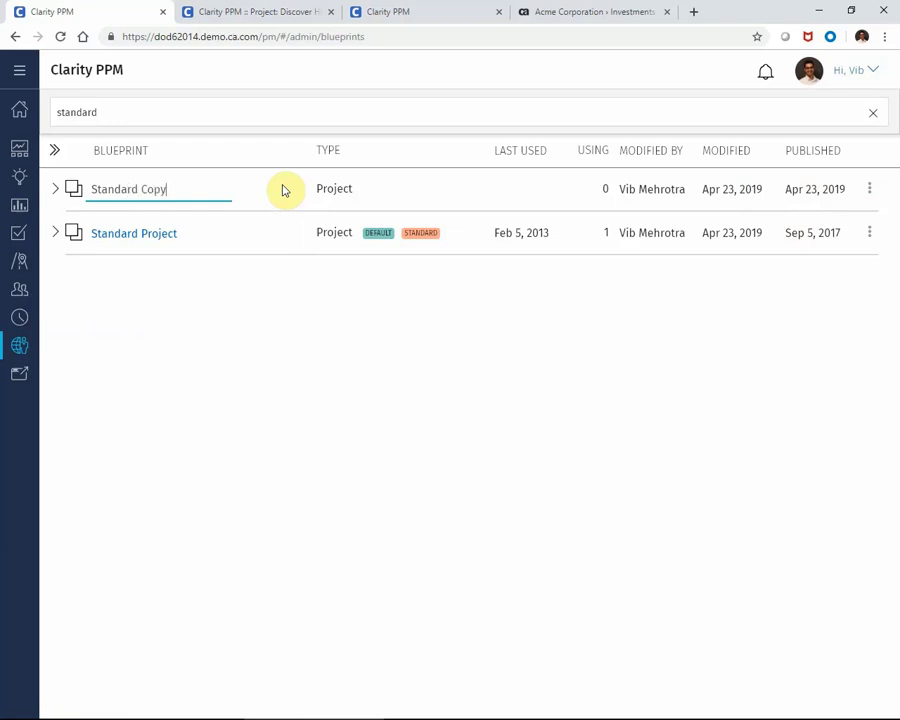
key(Return)
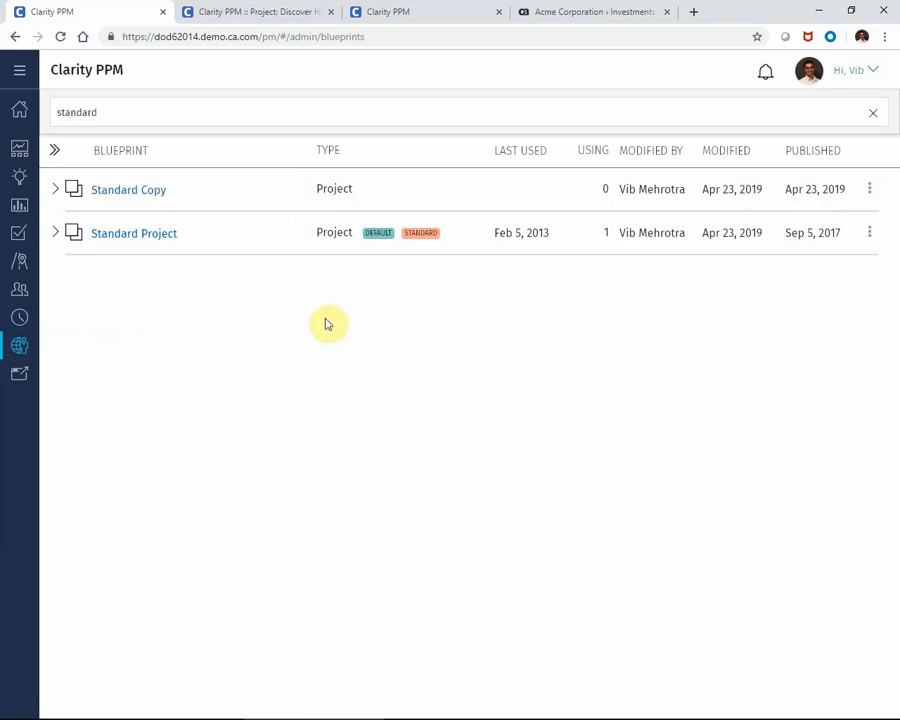
Make the Standard Copy blueprint the default project blueprint.
click(869, 189)
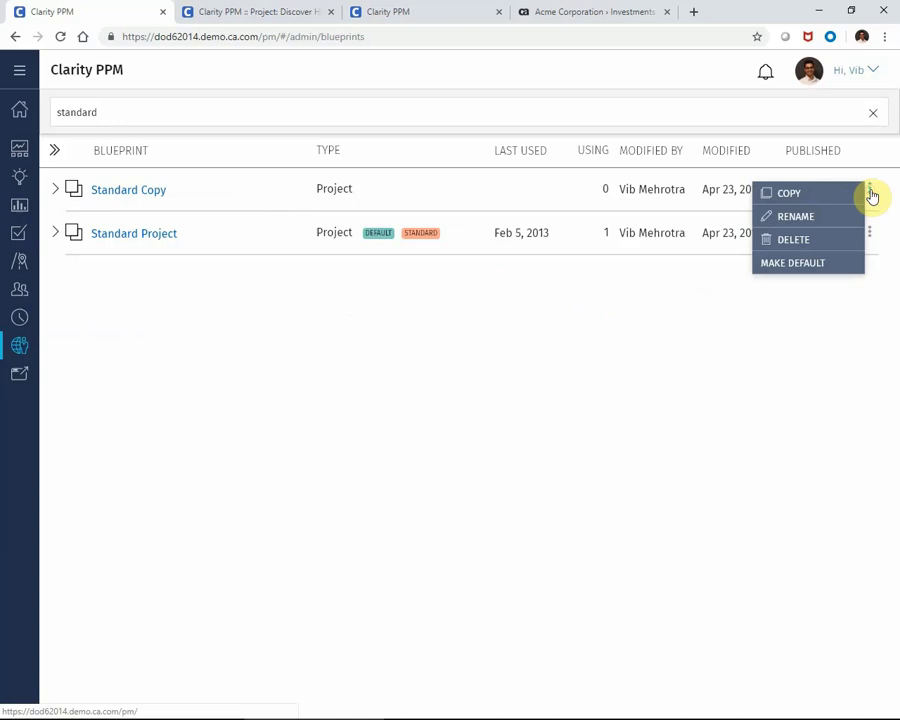
click(806, 265)
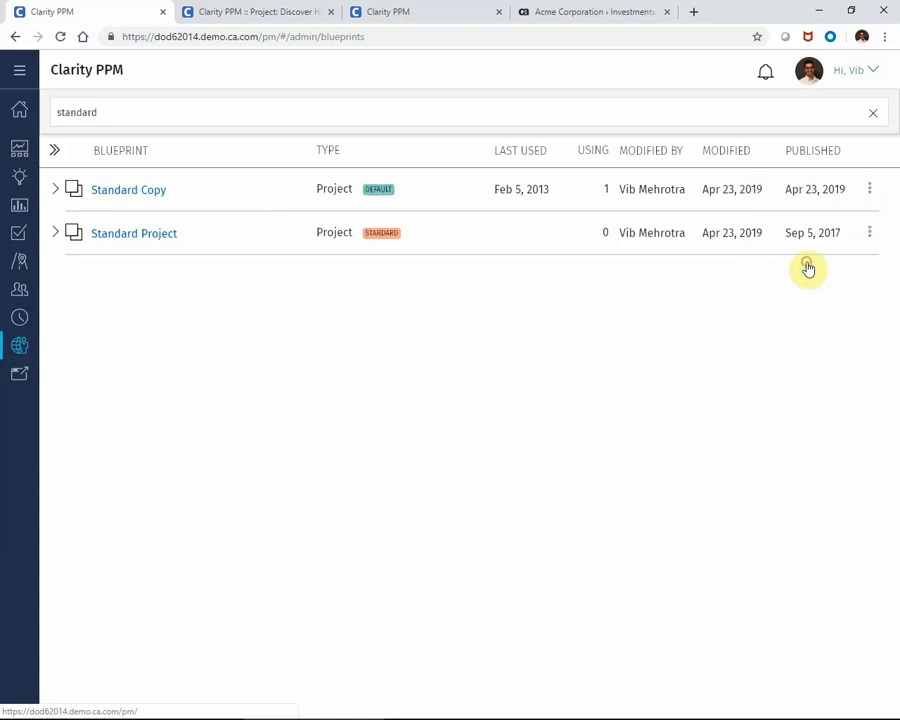
Edit the Standard Copy blueprint's modules, adding Channel 1 after Staff and naming the channel "Benefits".
click(138, 192)
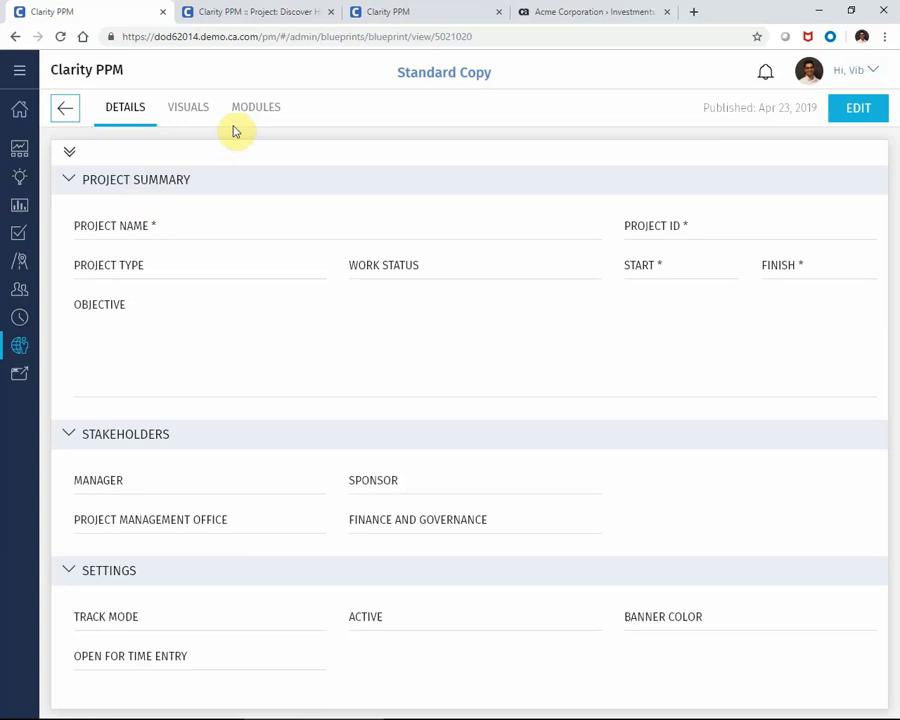
click(249, 116)
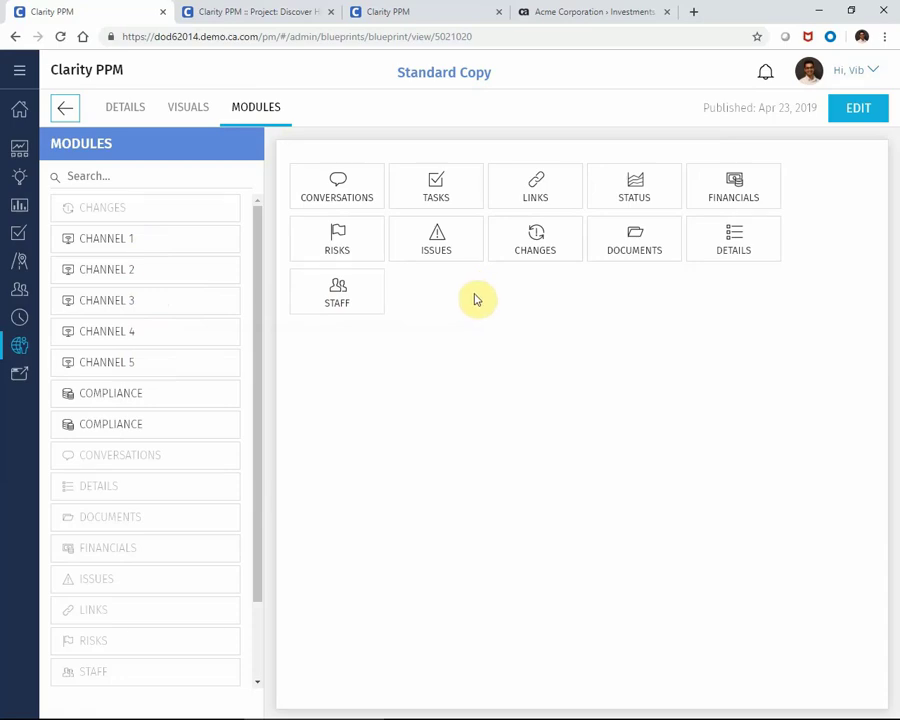
click(840, 117)
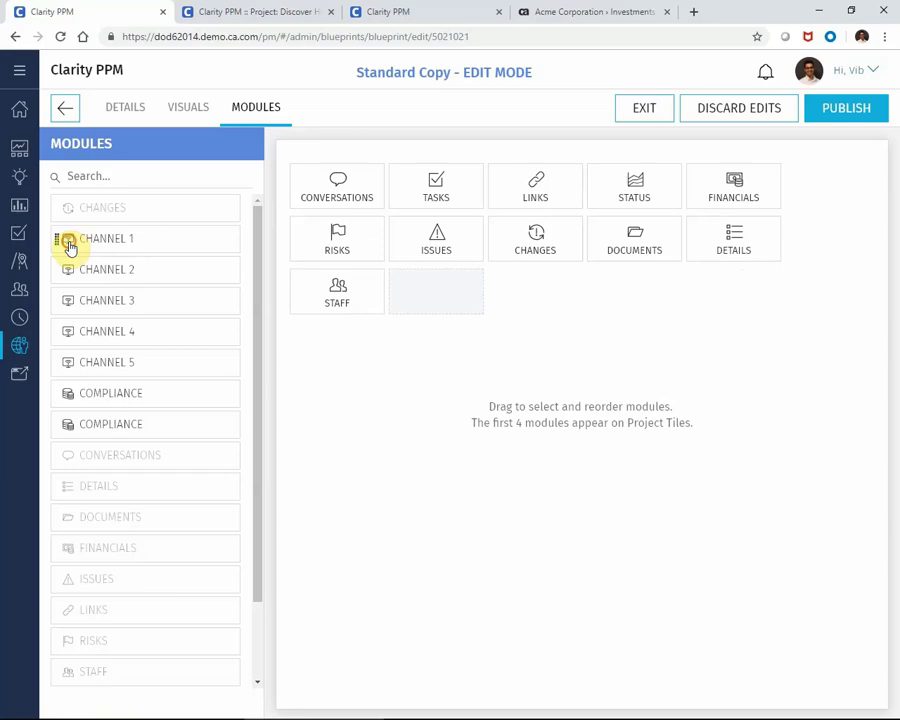
drag(66, 241, 421, 287)
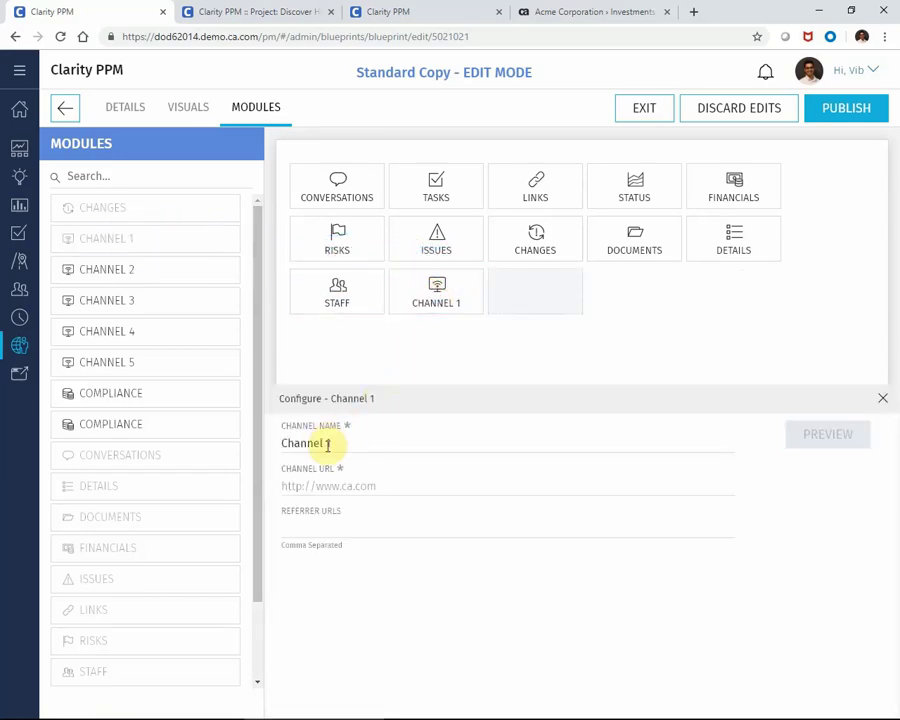
triple_click(283, 444)
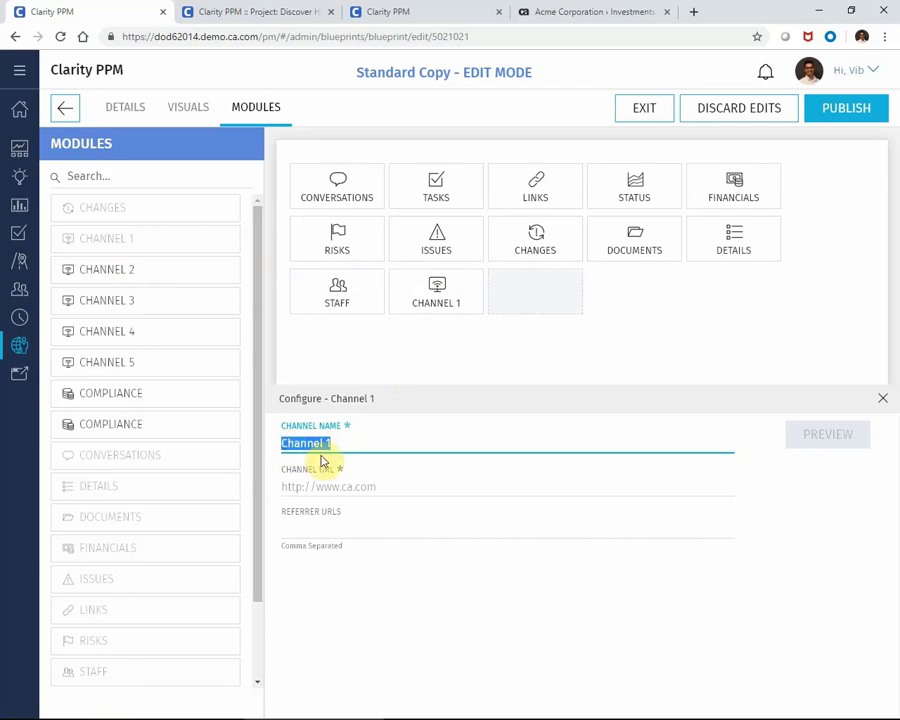
text(Benefits)
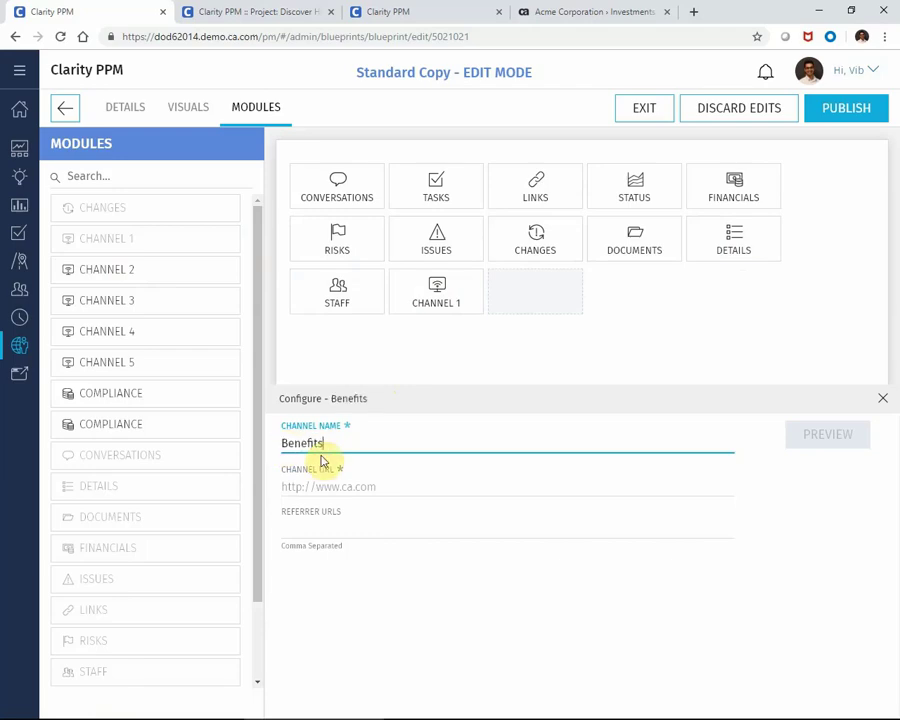
Copy the address of Discover HD's classic Benefit Plans page into the Benefits channel's URL.
click(325, 486)
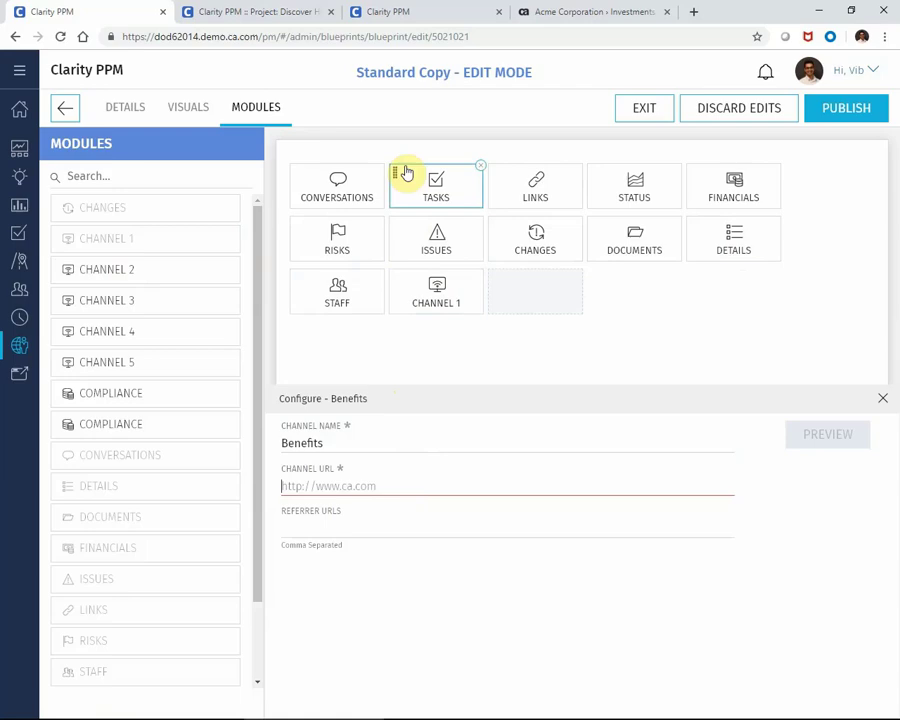
click(255, 14)
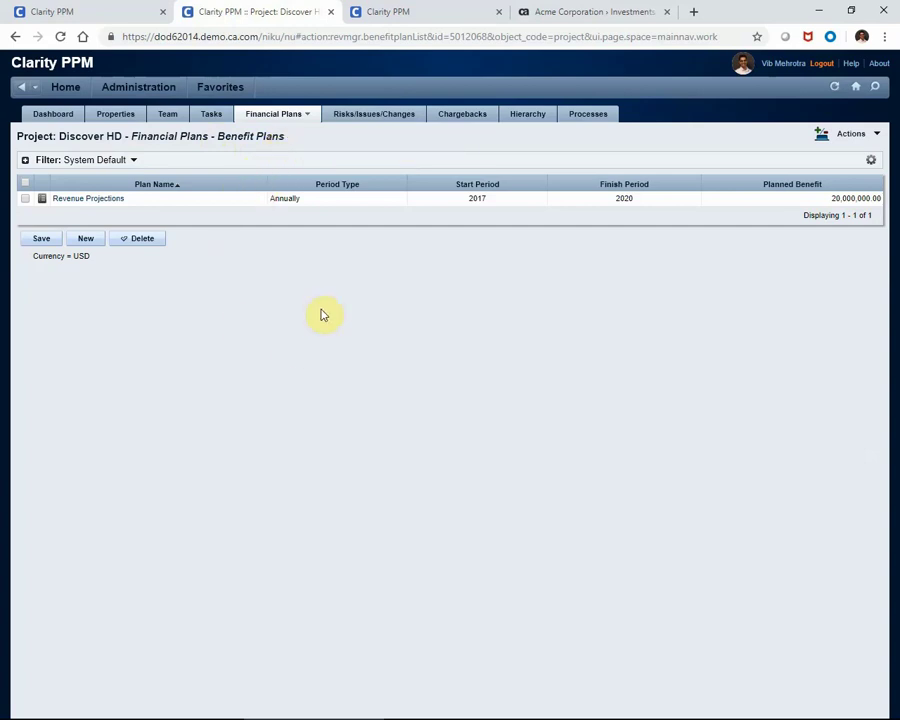
click(331, 37)
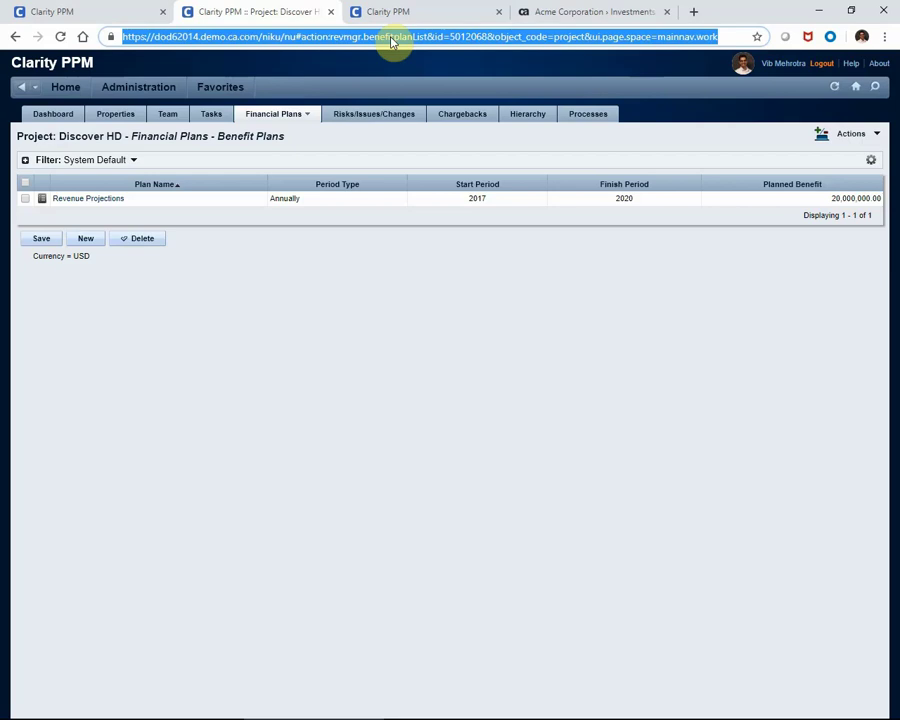
right_click(152, 40)
click(188, 88)
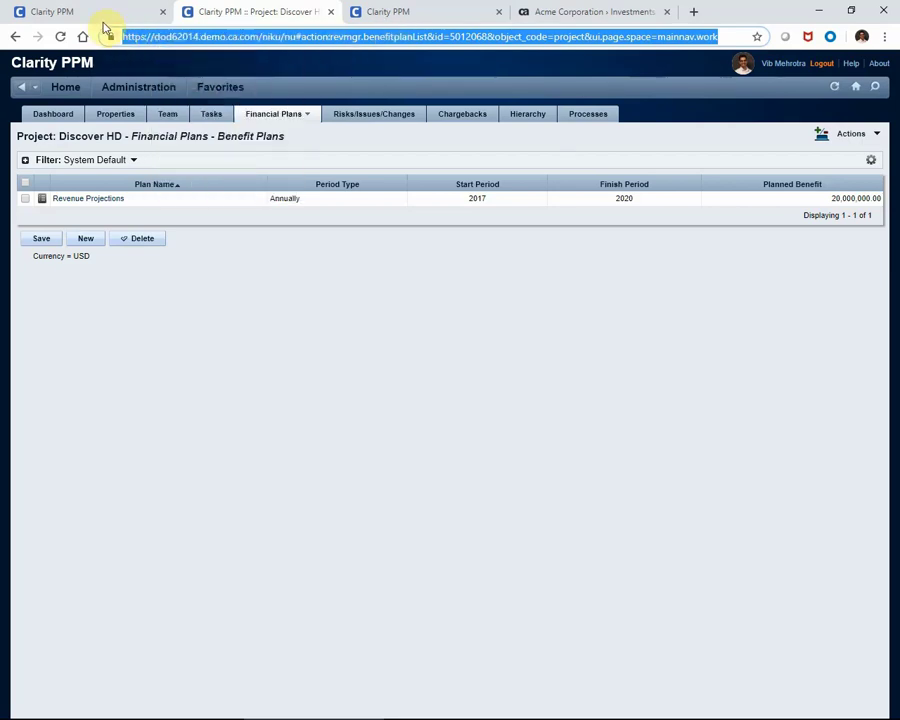
click(90, 18)
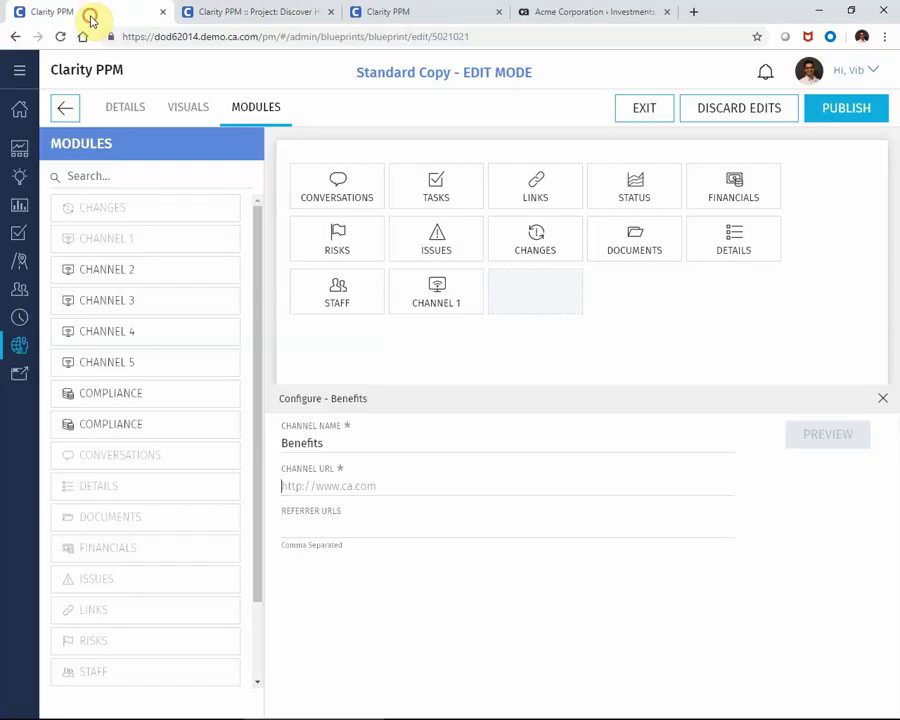
right_click(303, 487)
click(376, 585)
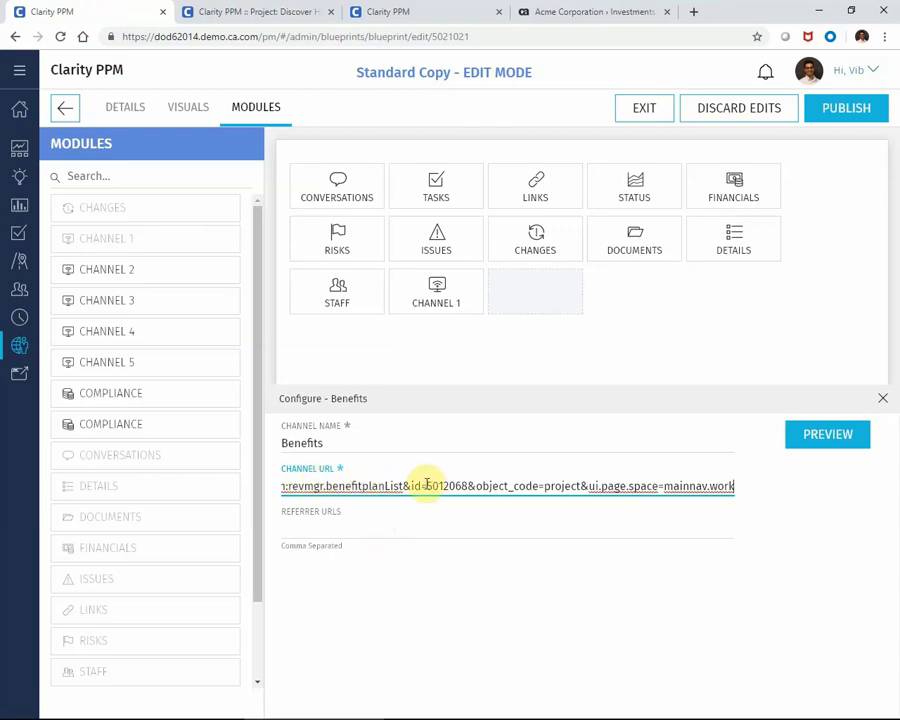
Replace the fixed project ID in the Benefits channel URL with the ${internalID} parameter.
drag(427, 485, 471, 486)
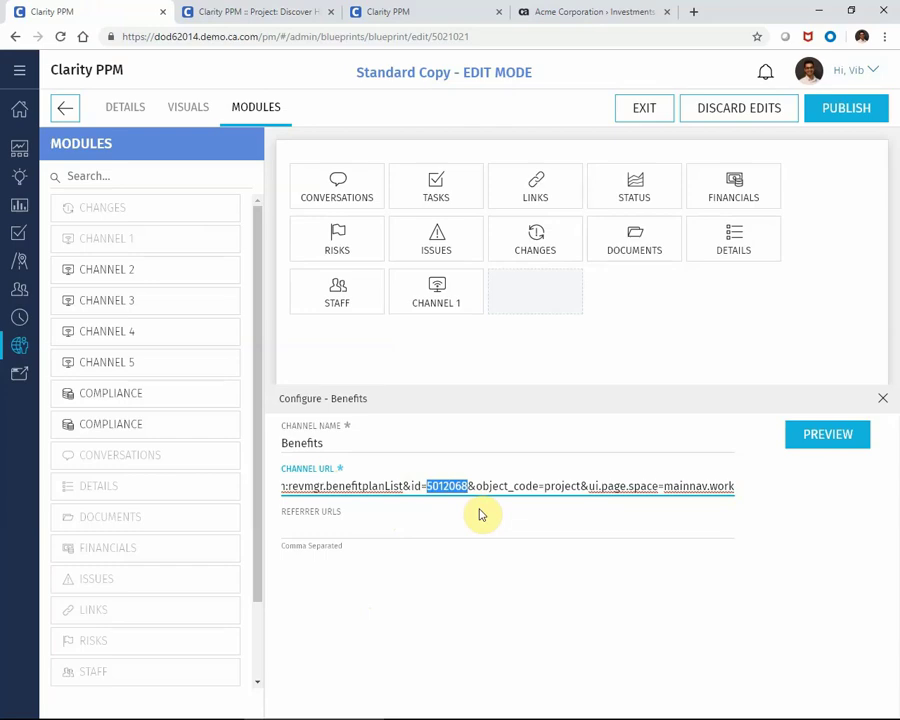
text($)
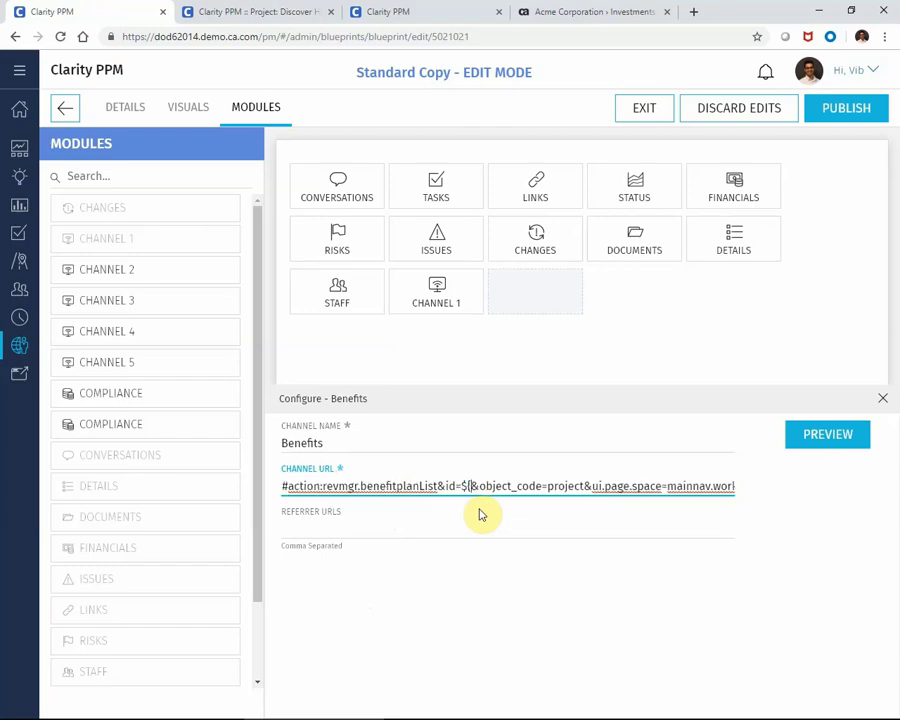
text({internalID})
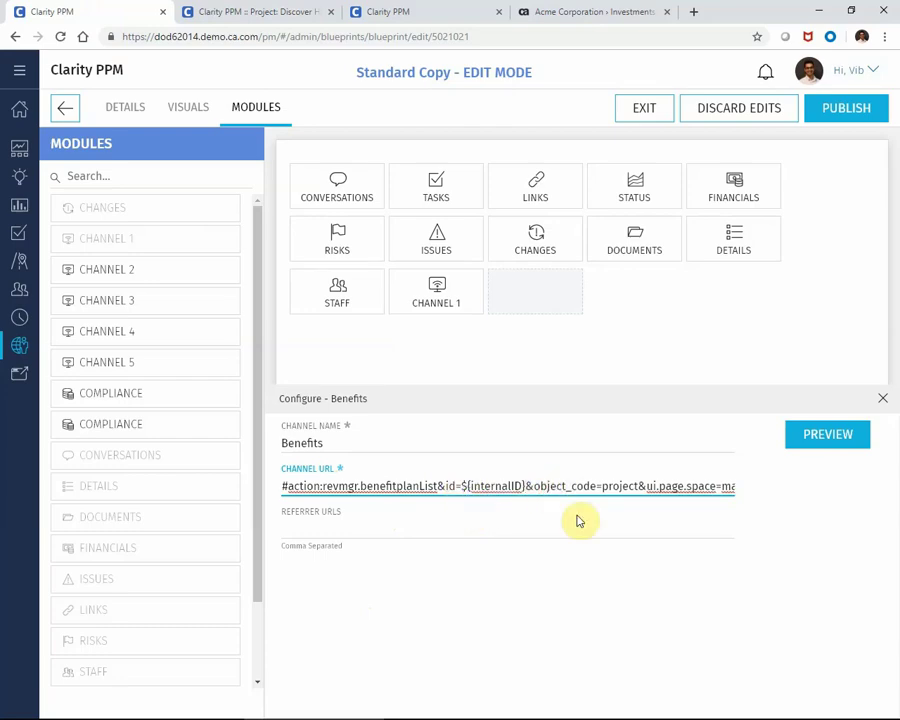
Replace the server address before /niku in the Benefits channel URL with the relative path ./../../../.. and publish the blueprint.
key(Home)
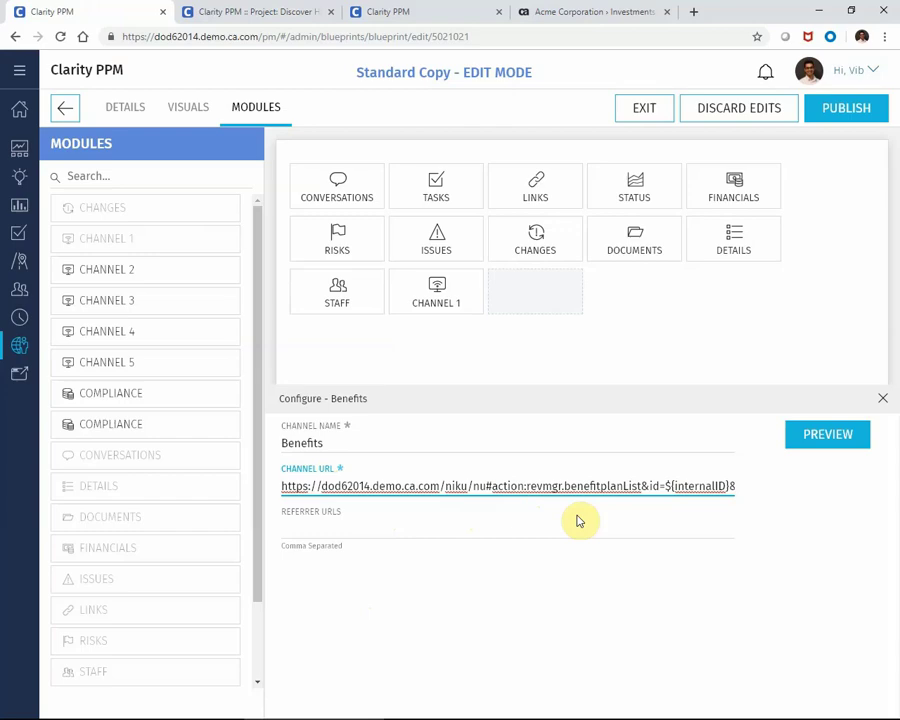
drag(440, 487, 283, 486)
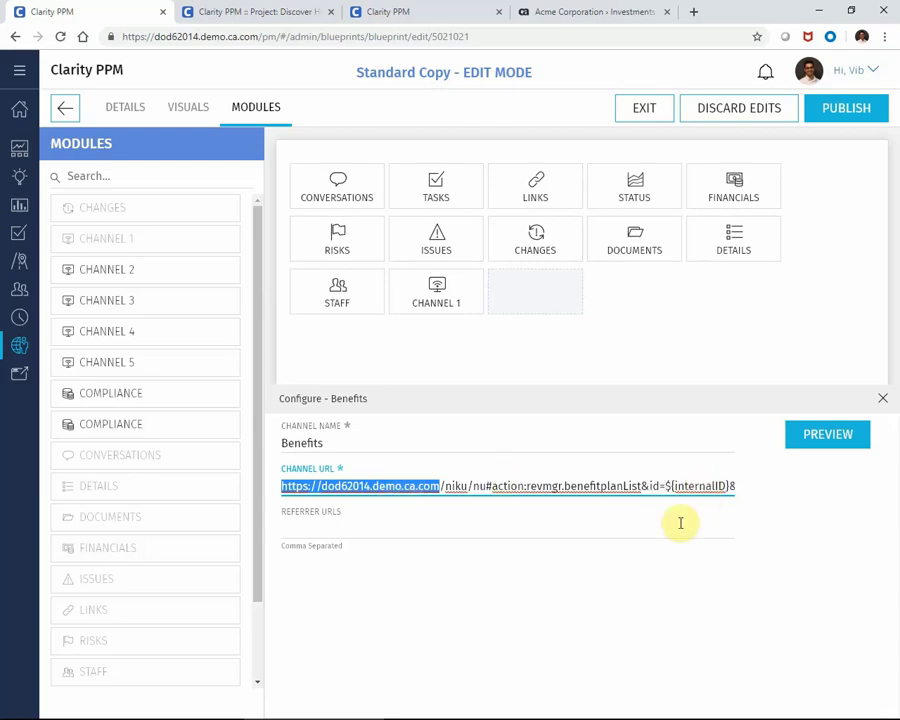
key(BackSpace)
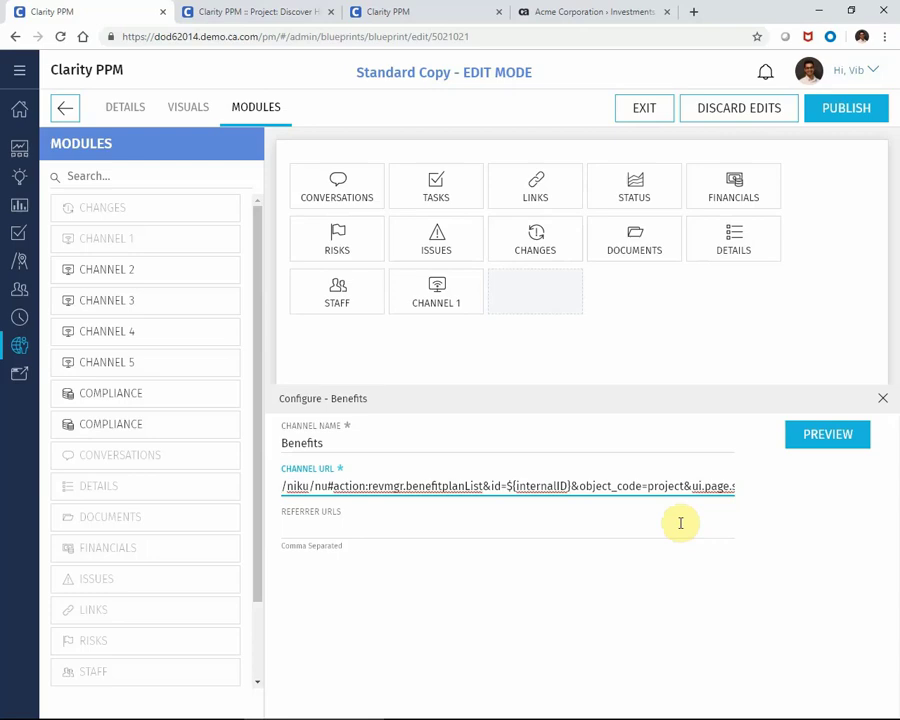
key(Home)
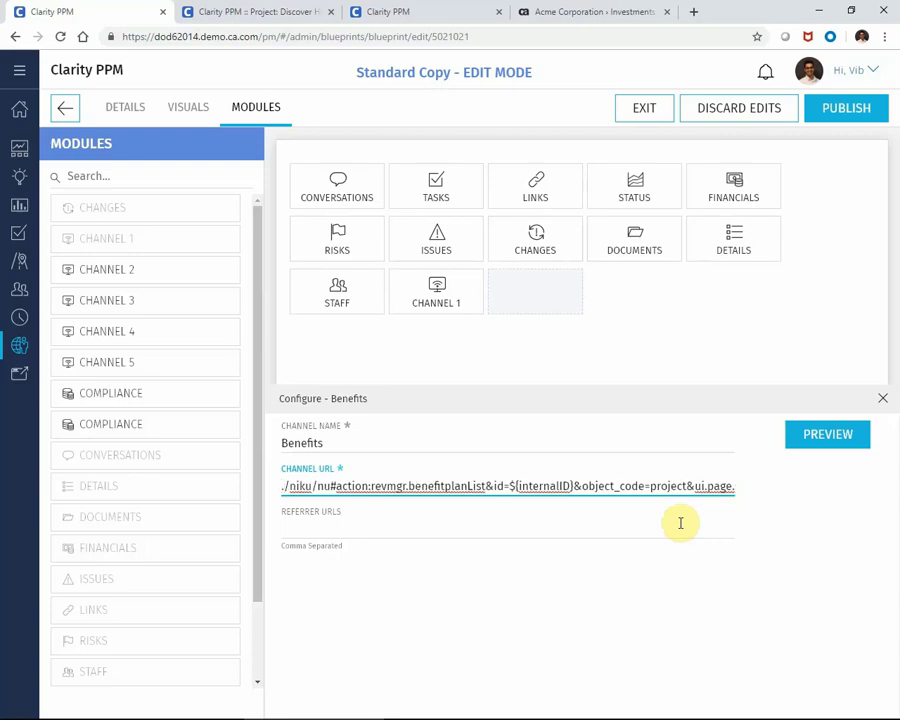
key(Right)
text(/)
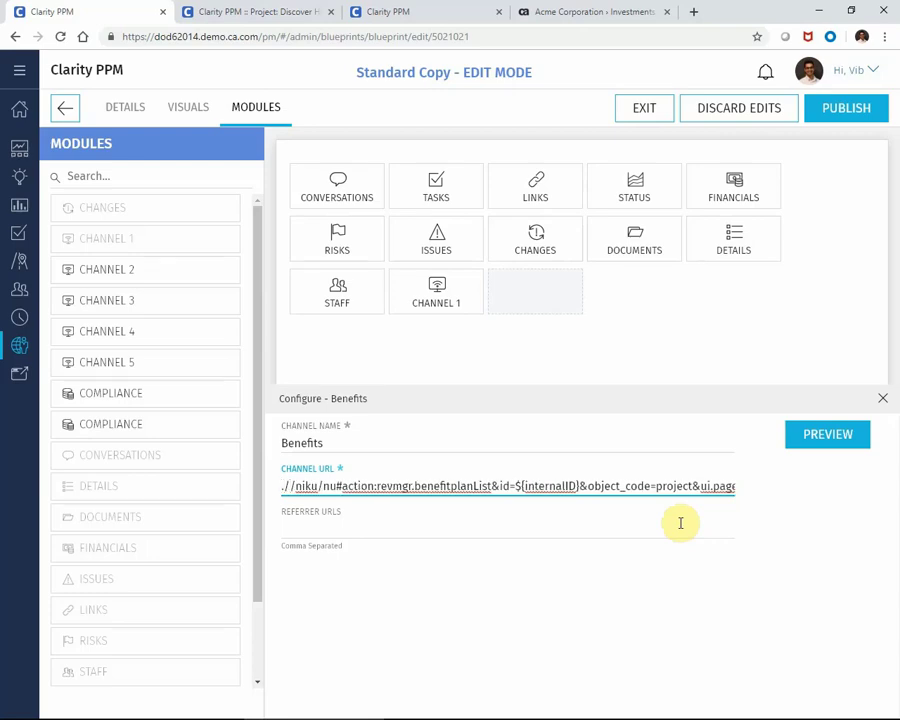
text(../../../)
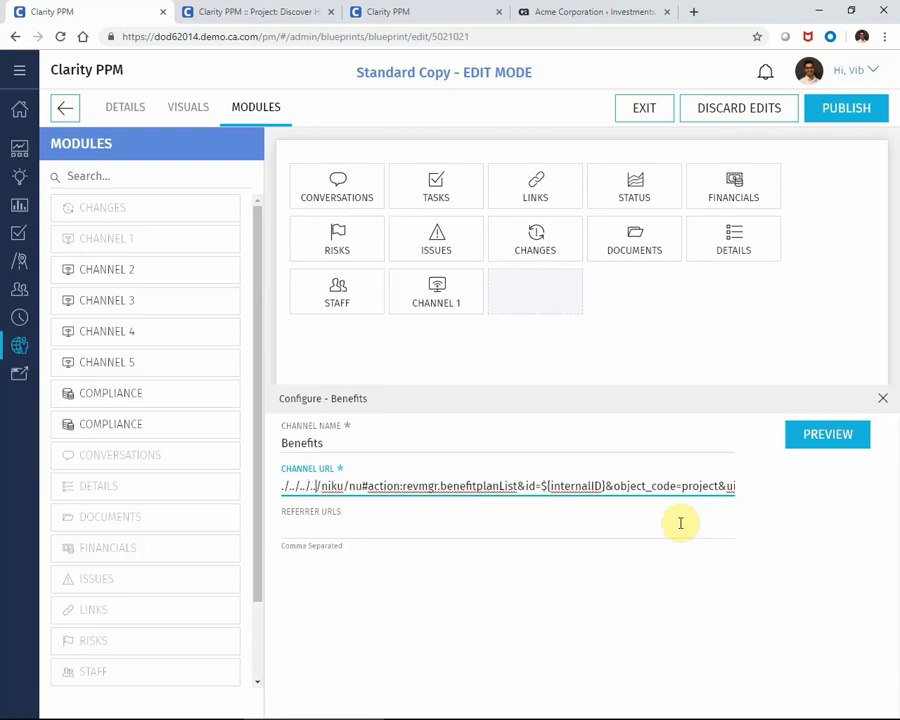
text(..)
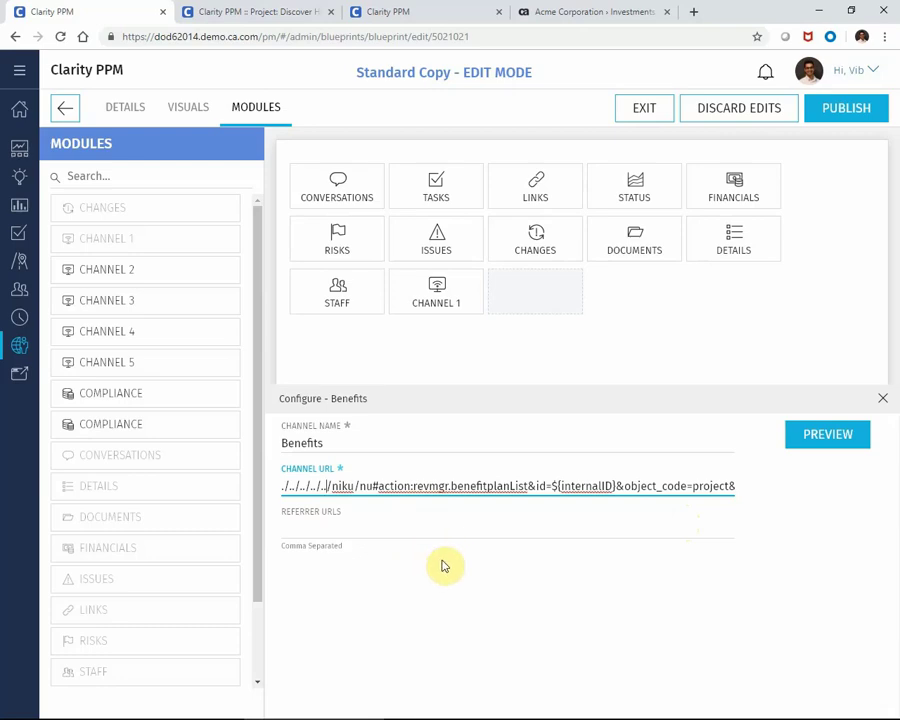
click(327, 486)
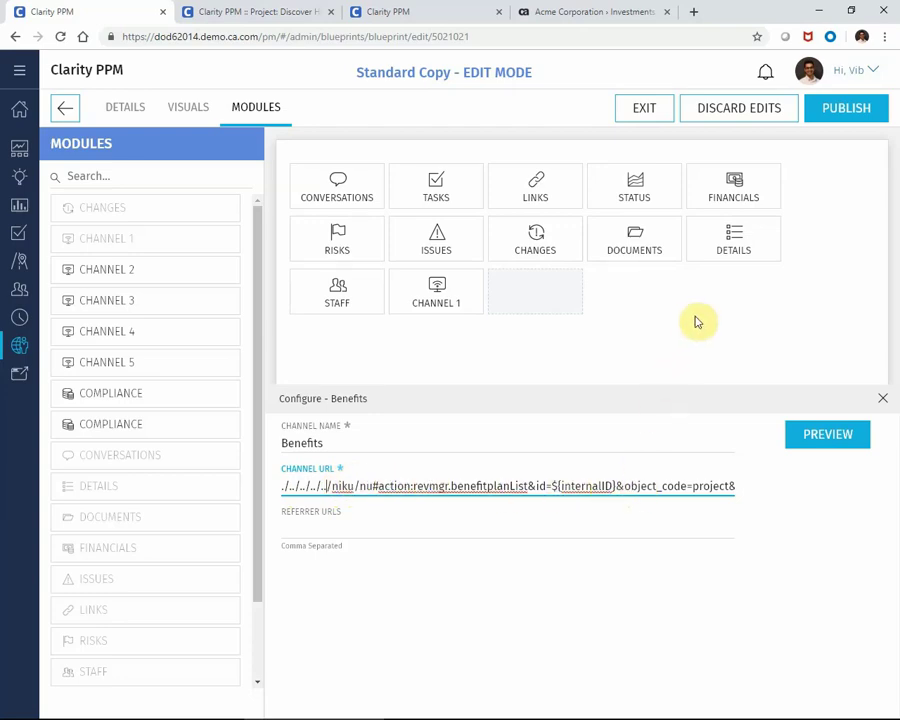
click(833, 119)
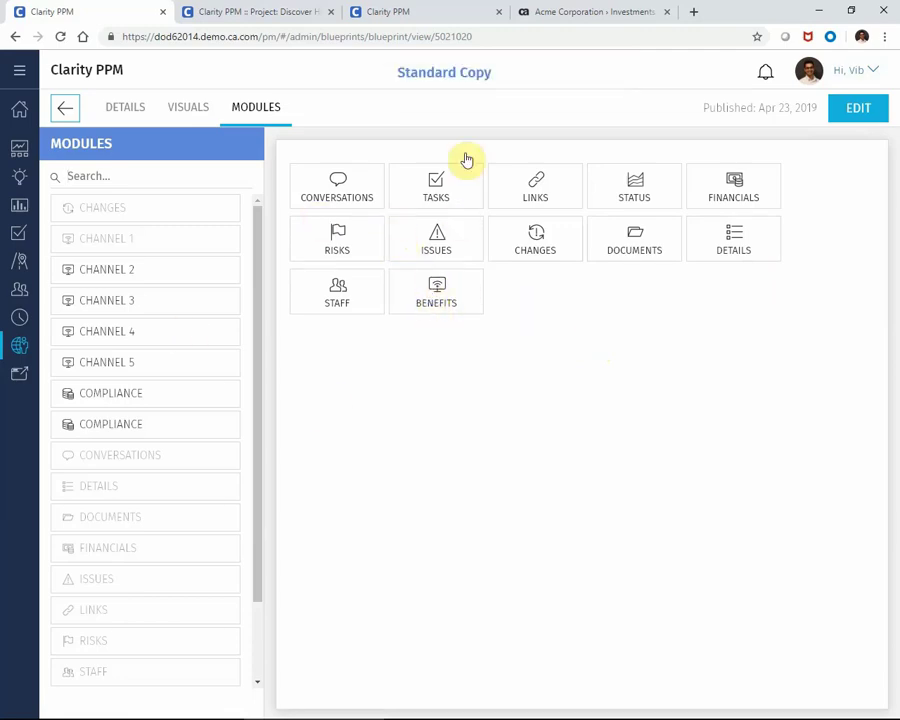
Open the Discover HD project and view its Benefits channel.
click(422, 14)
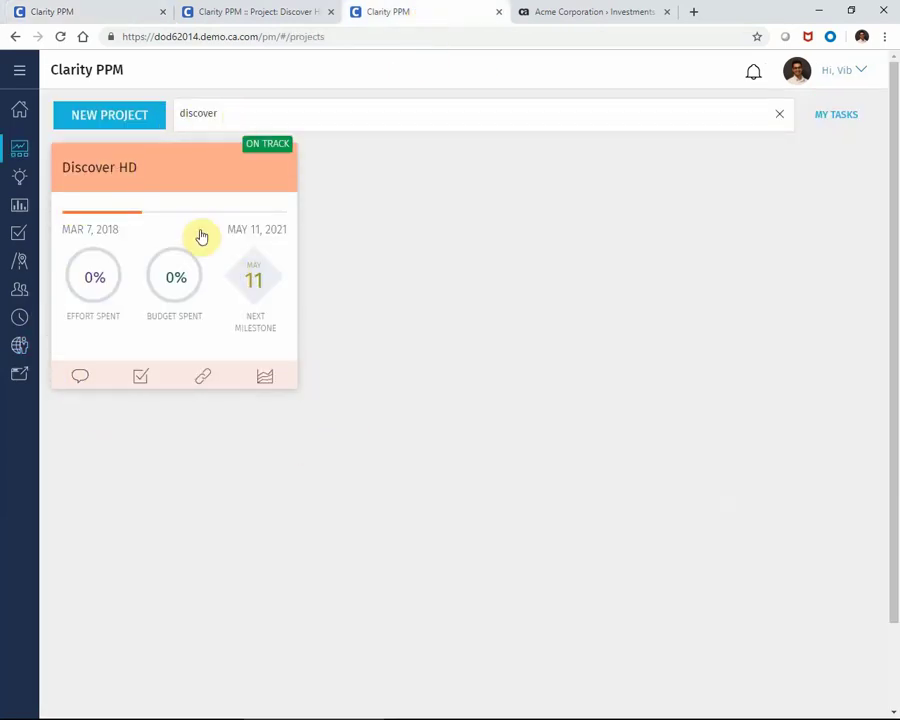
click(153, 175)
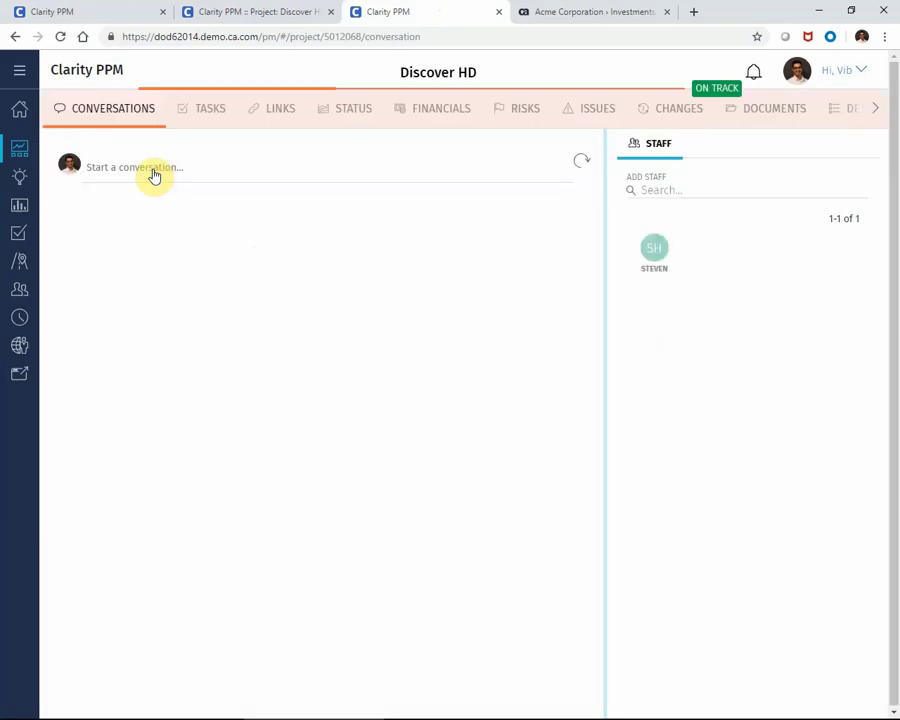
click(875, 110)
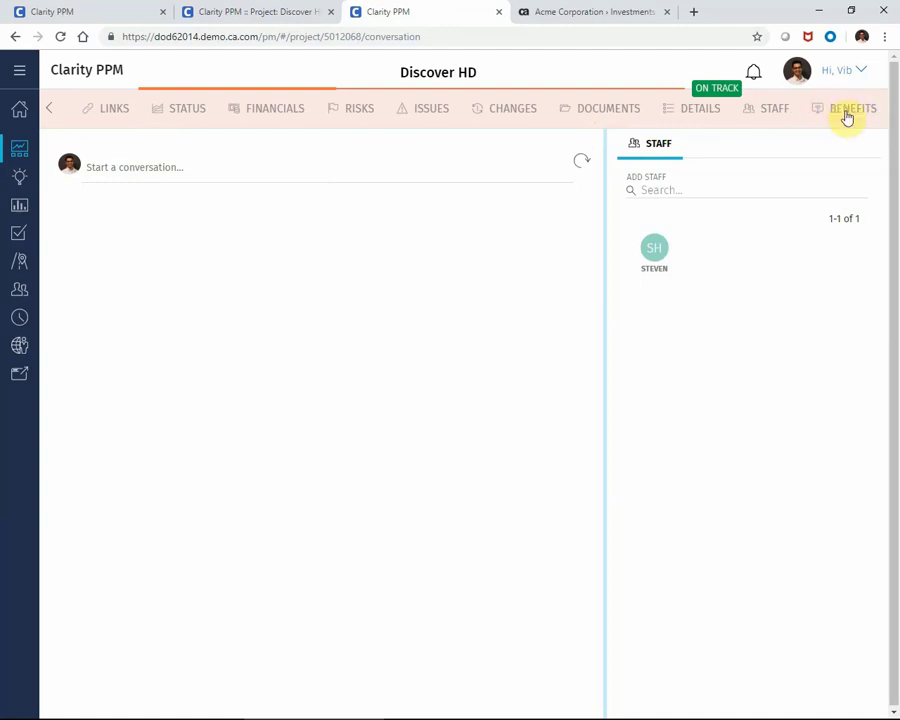
click(851, 110)
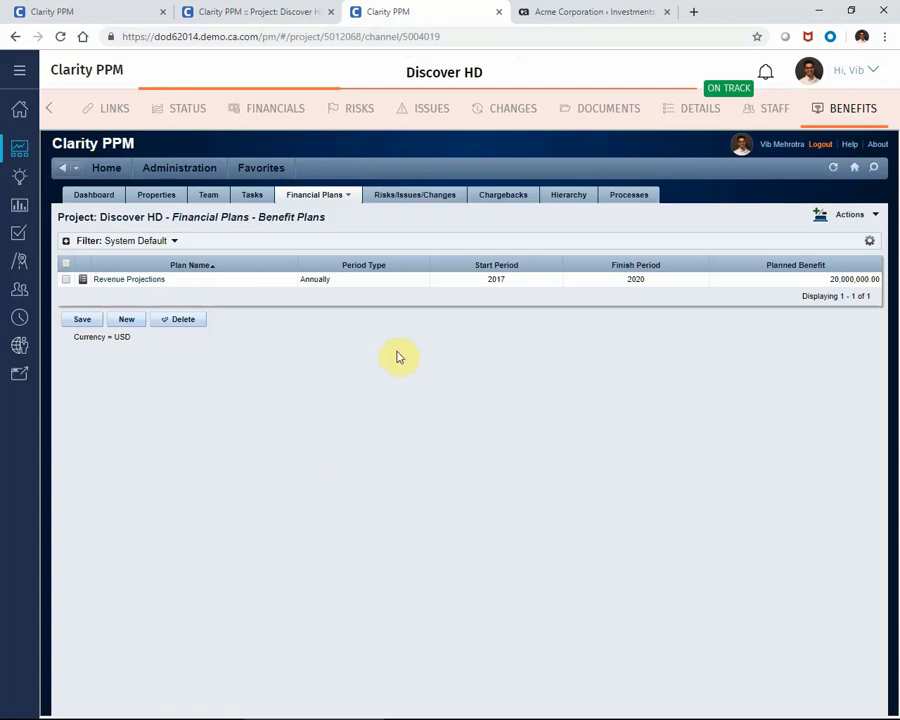
Edit the Standard Copy blueprint's modules, adding Channel 2 after Benefits and naming the channel "Rally Investments".
click(88, 14)
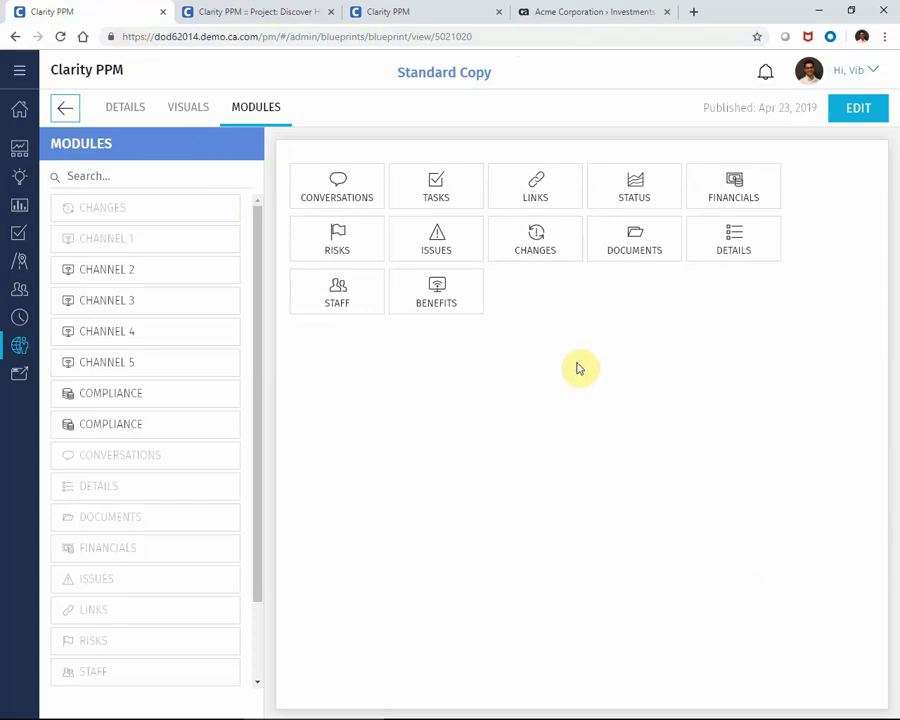
click(852, 110)
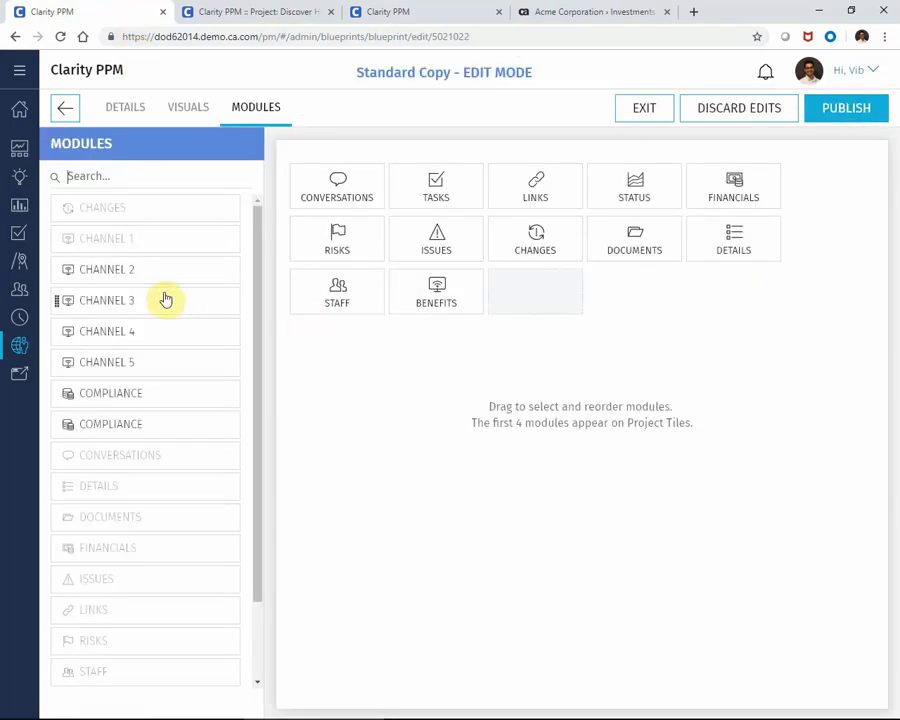
drag(68, 271, 542, 307)
click(538, 305)
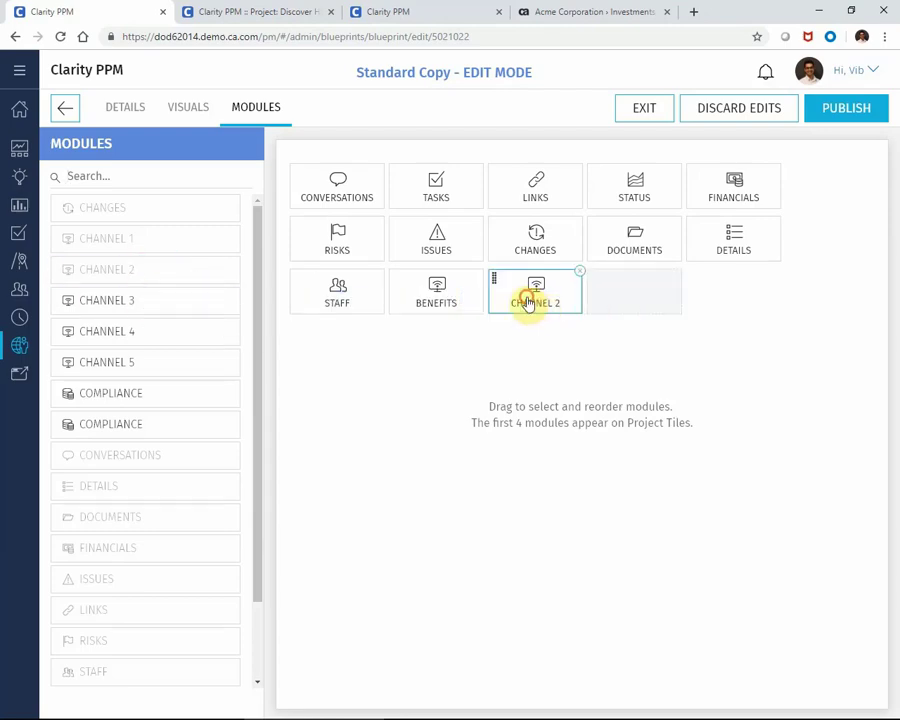
click(340, 441)
drag(340, 441, 273, 441)
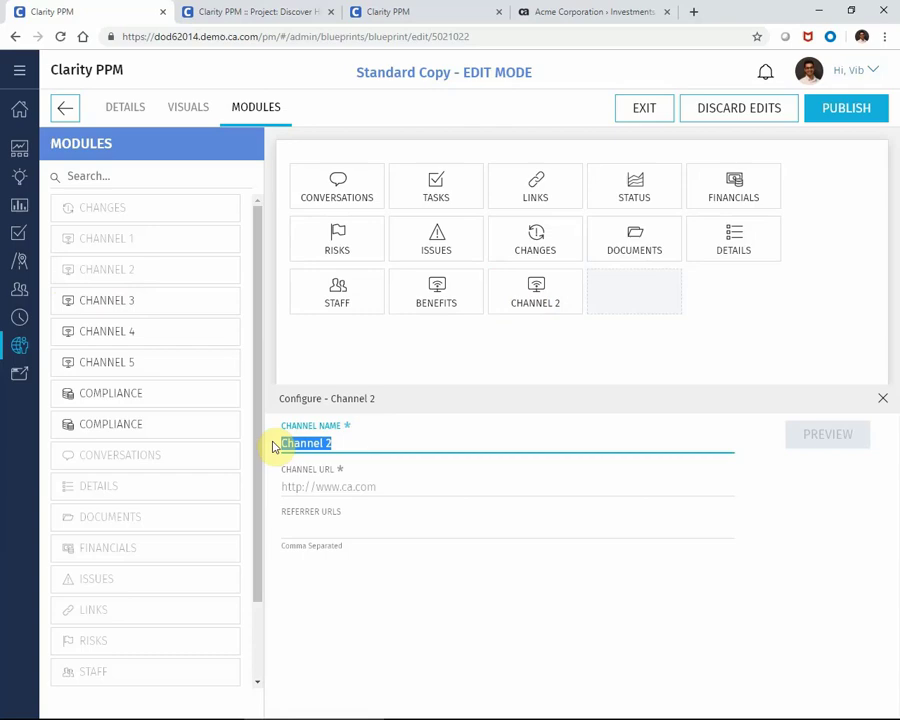
text(Rally )
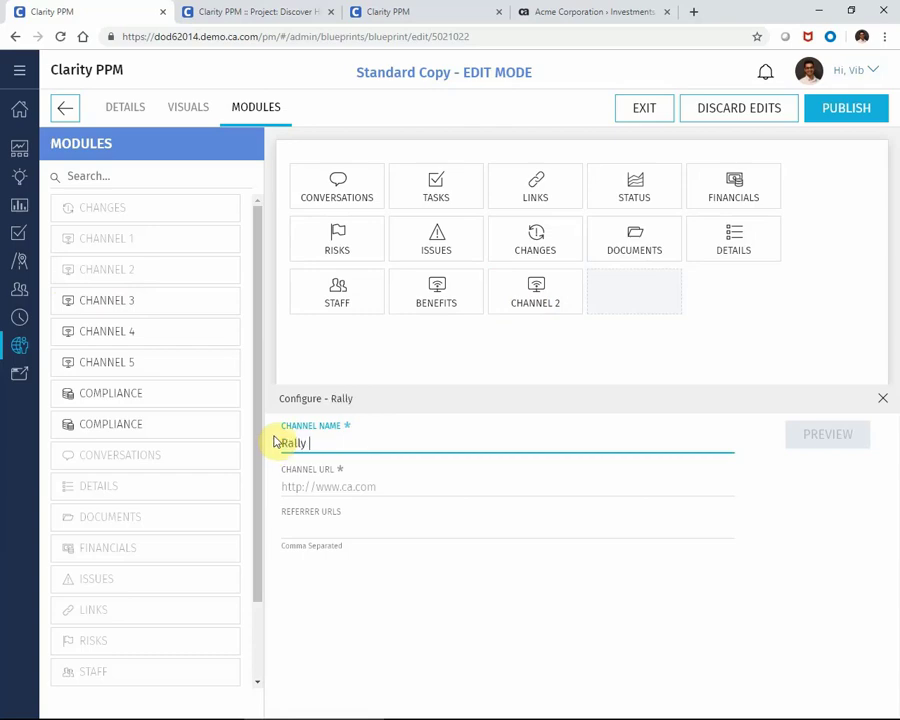
text(Investments)
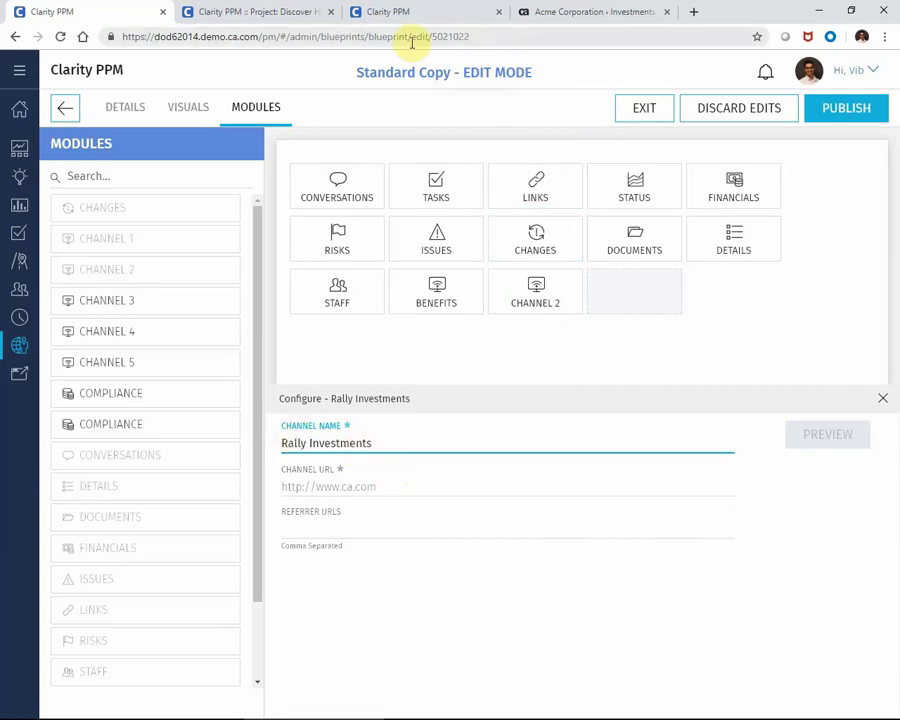
Copy the address of the Acme Corporation Investments page in CA Agile Central into the Rally Investments channel's URL.
click(586, 13)
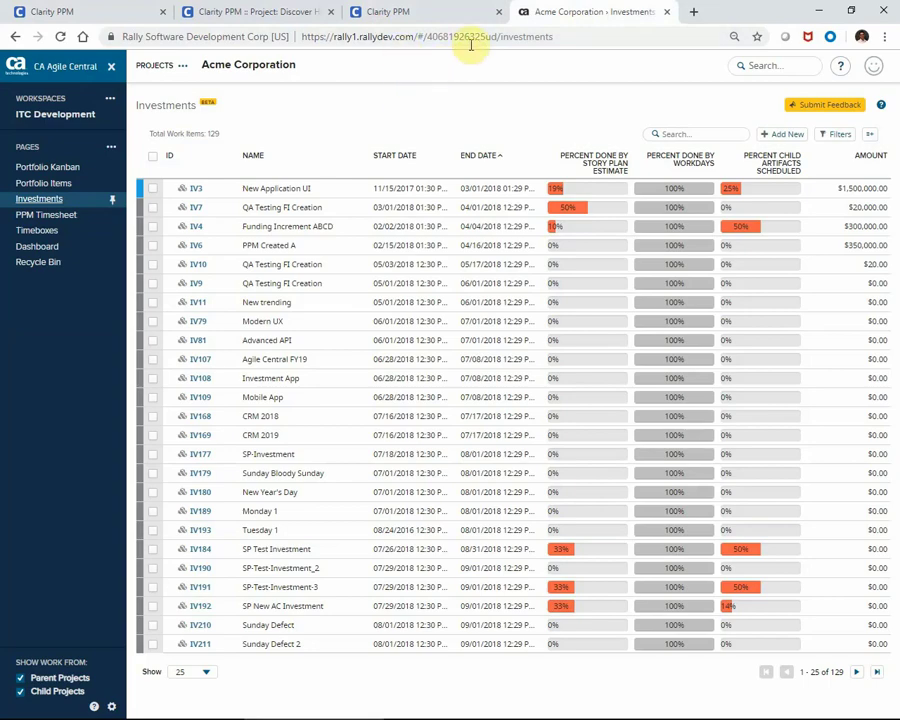
click(581, 42)
key(ctrl+c)
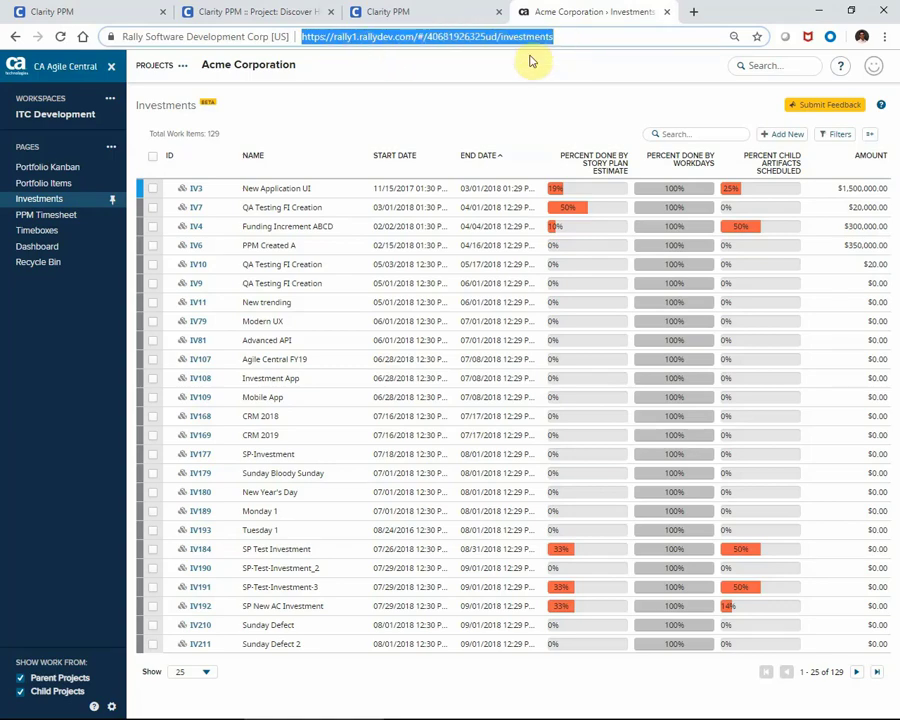
click(105, 14)
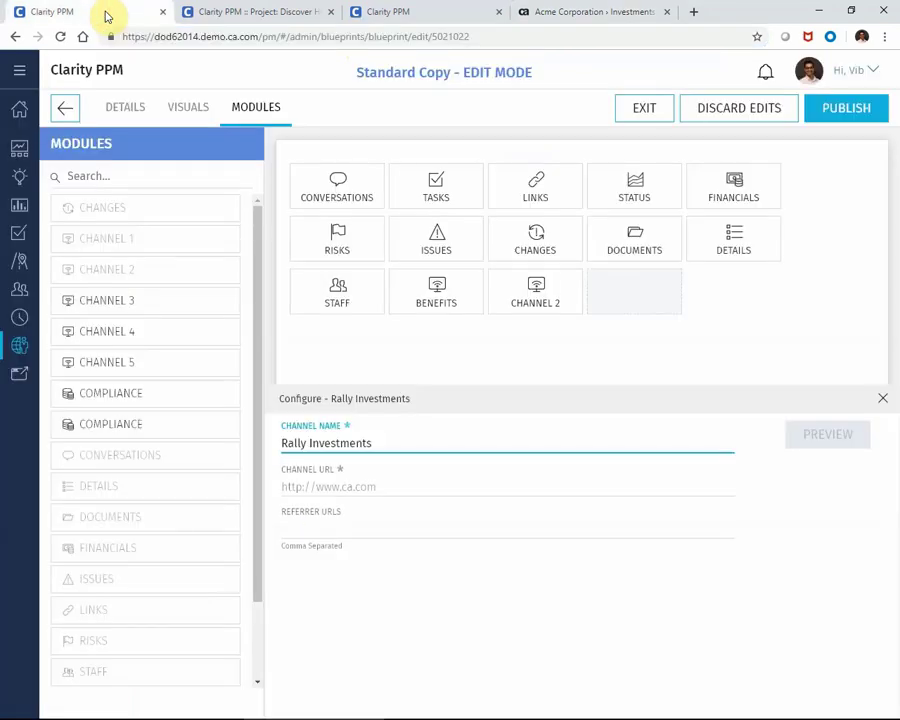
mouse_move(532, 286)
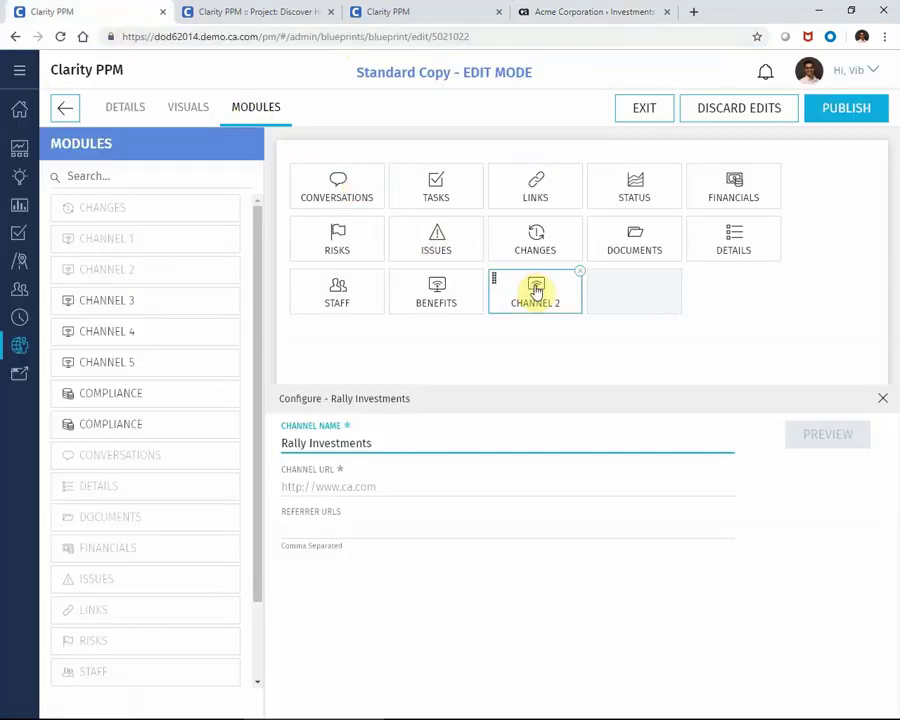
click(321, 487)
key(ctrl+v)
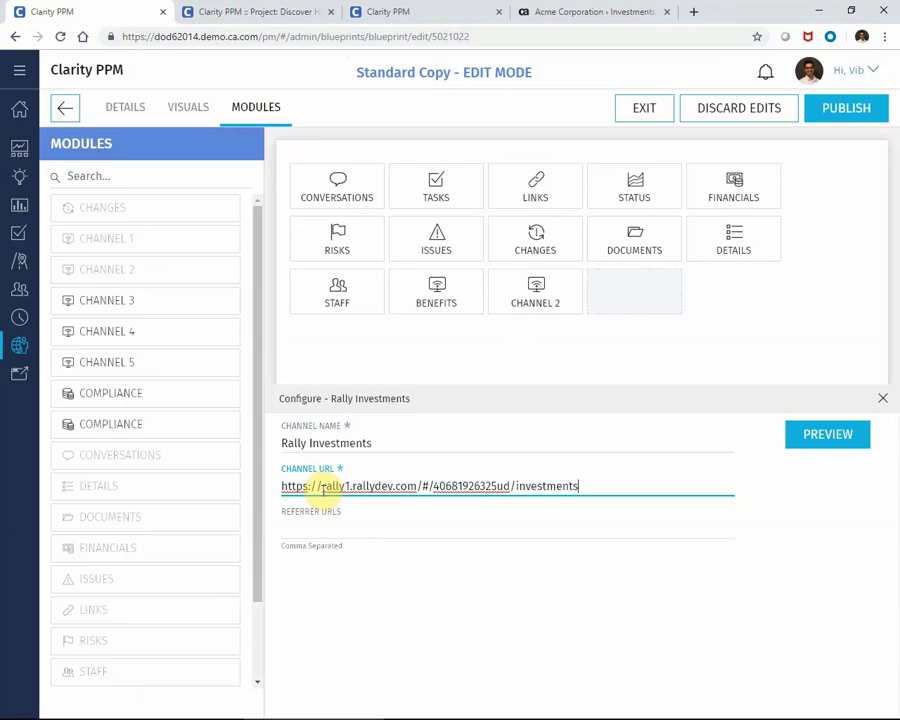
drag(510, 486, 436, 486)
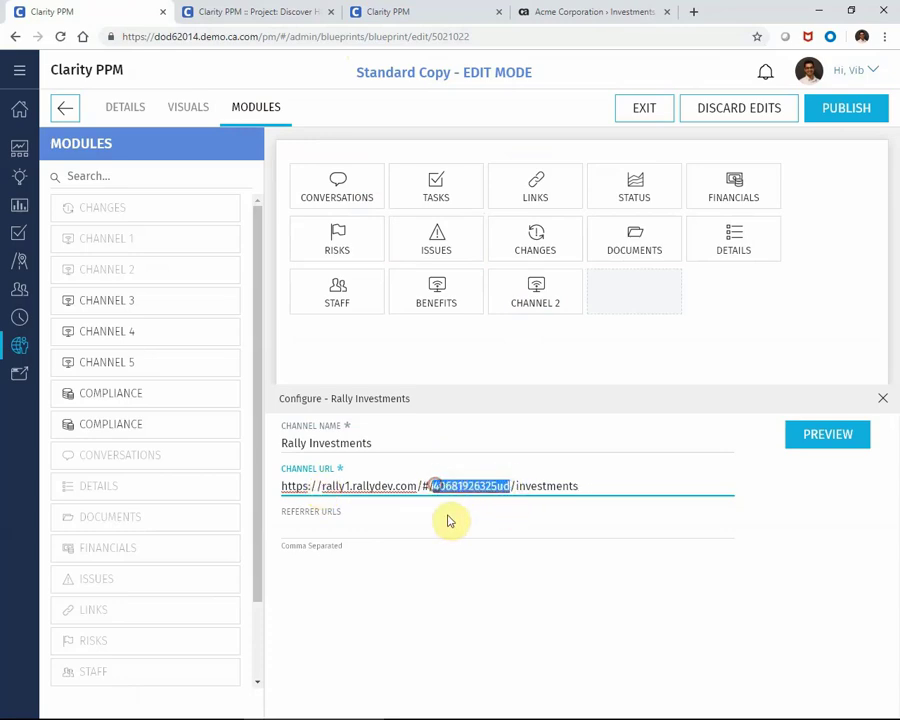
key(BackSpace)
key(BackSpace)
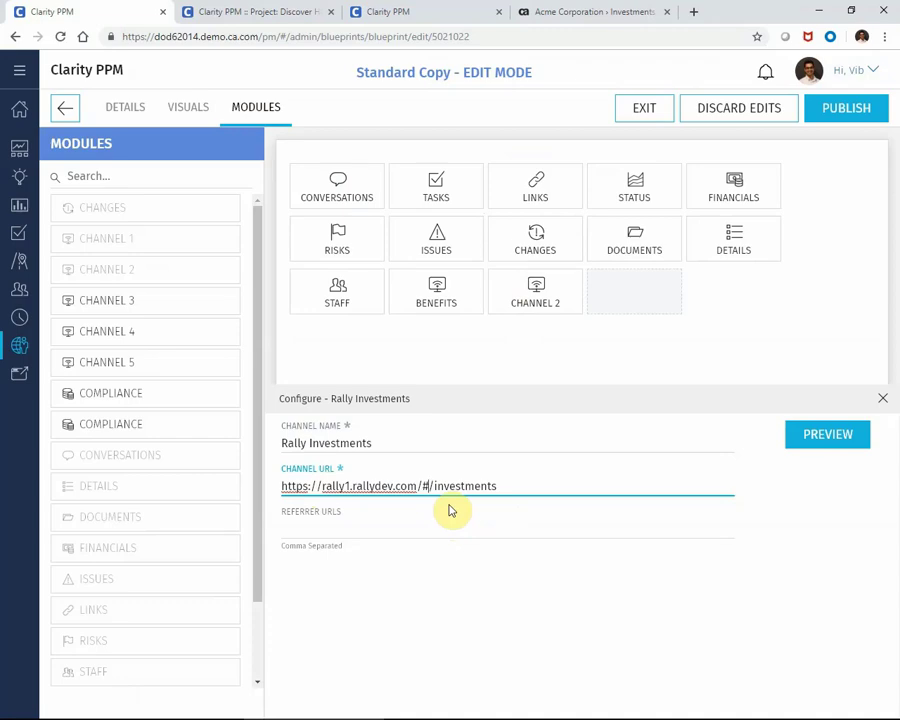
click(830, 108)
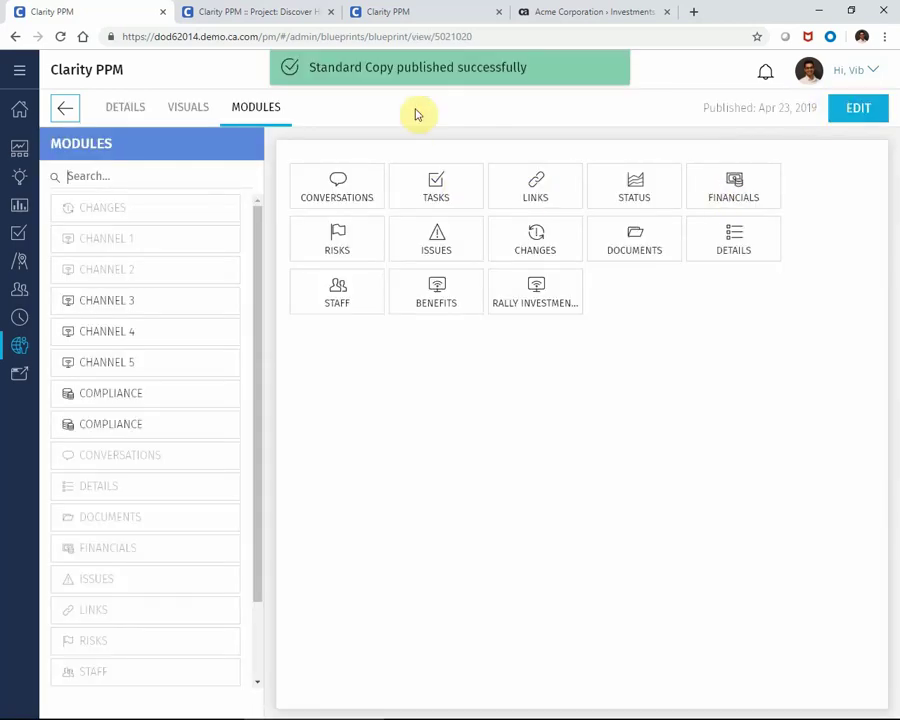
Reload the Discover HD project and open its Rally Investments channel.
click(403, 13)
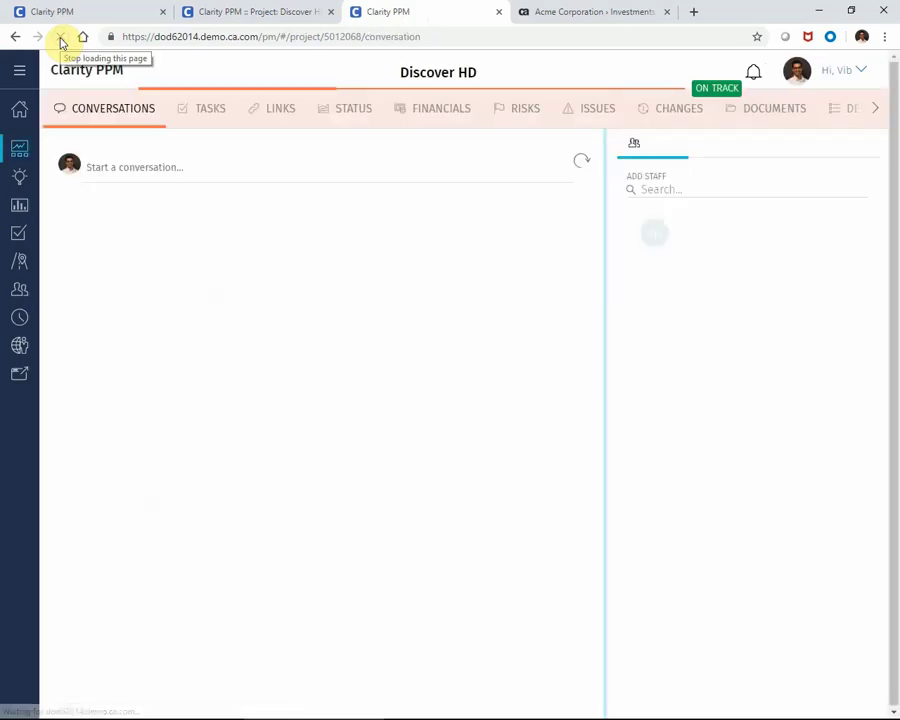
click(873, 109)
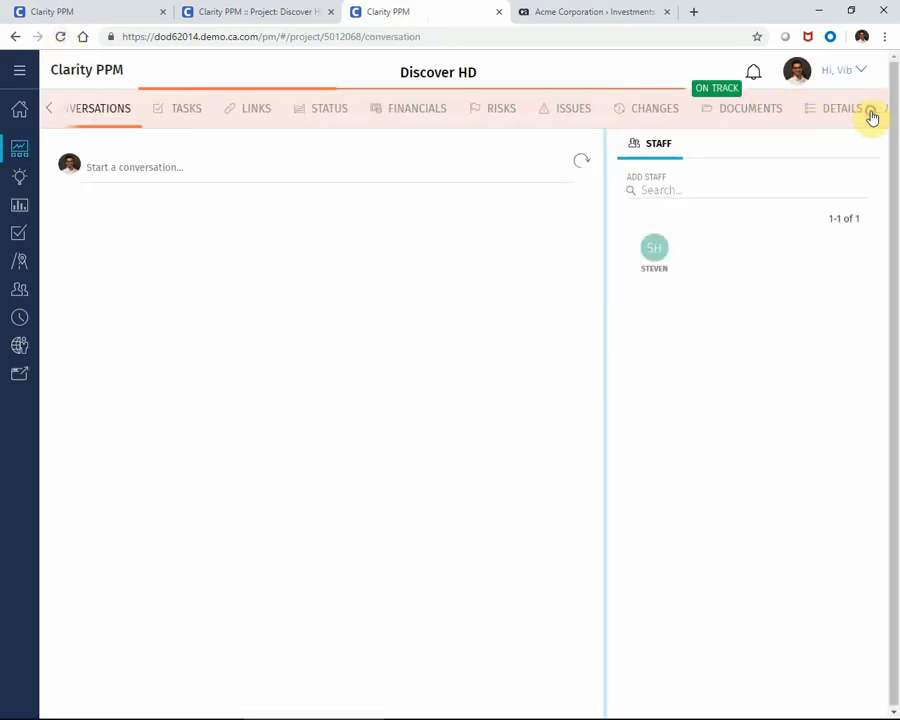
click(872, 112)
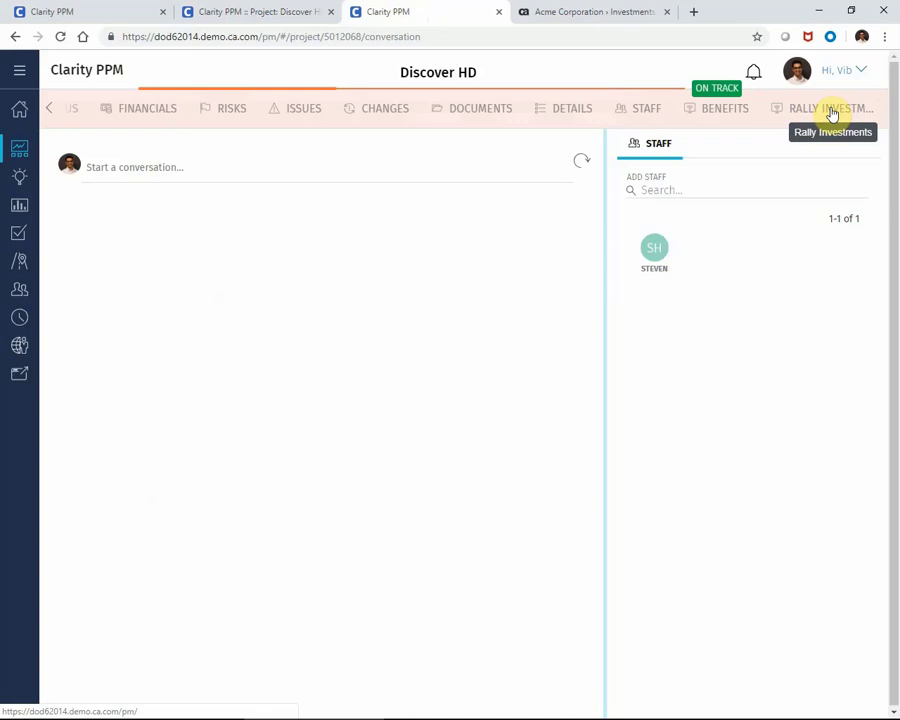
click(832, 112)
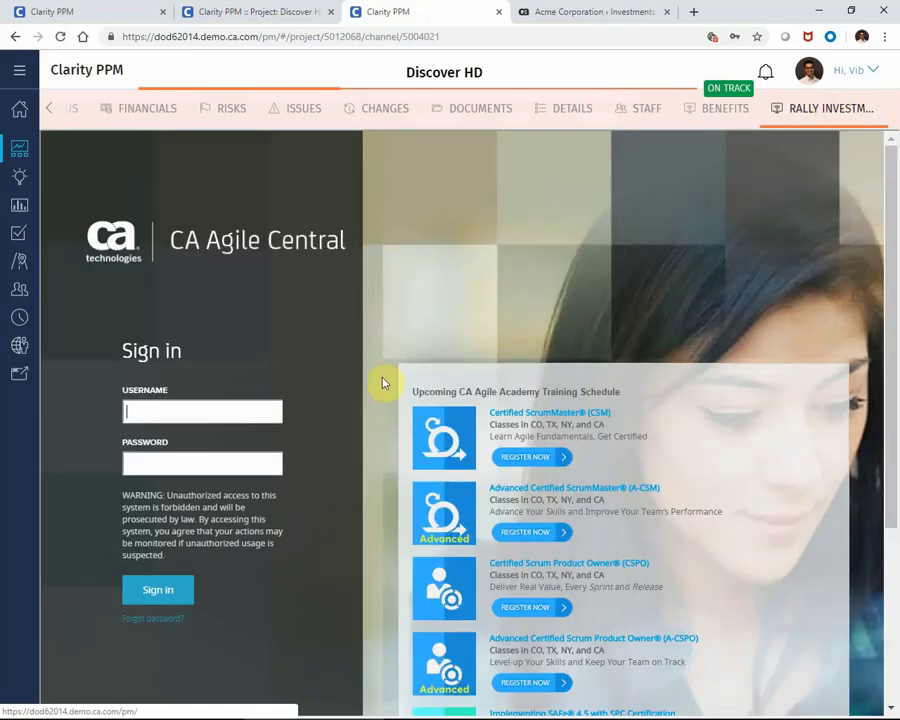
Try to sign in to CA Agile Central inside the channel with the saved team account's username and password.
click(203, 412)
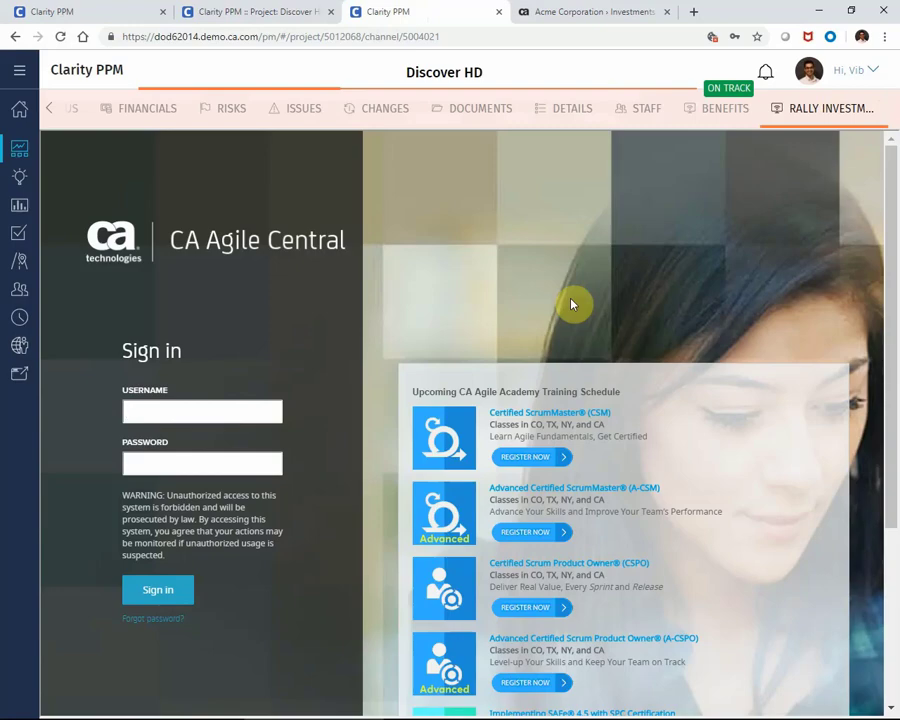
click(185, 416)
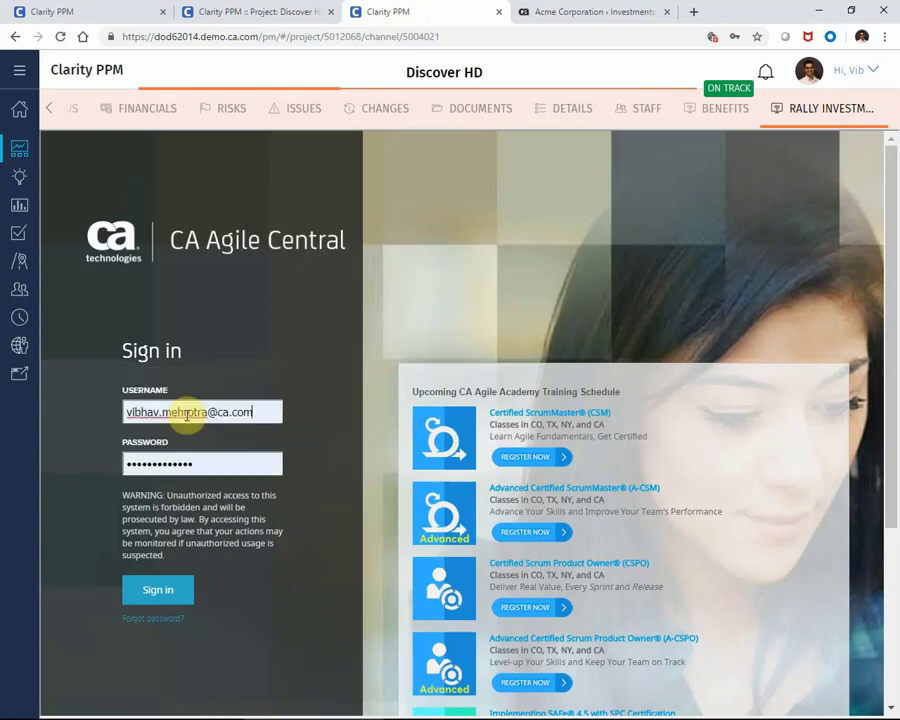
click(258, 412)
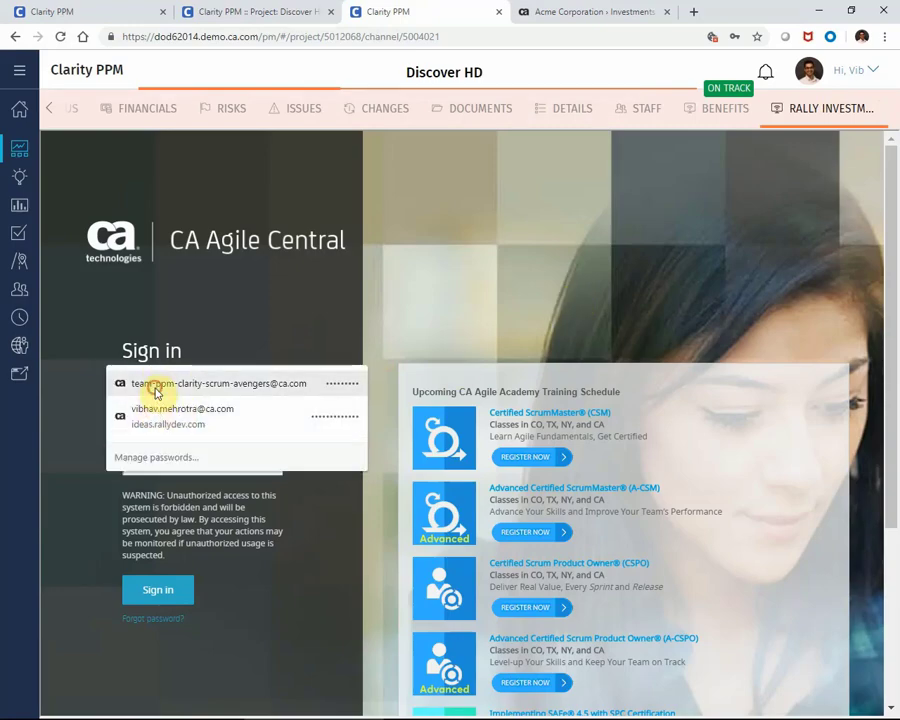
click(155, 392)
click(153, 589)
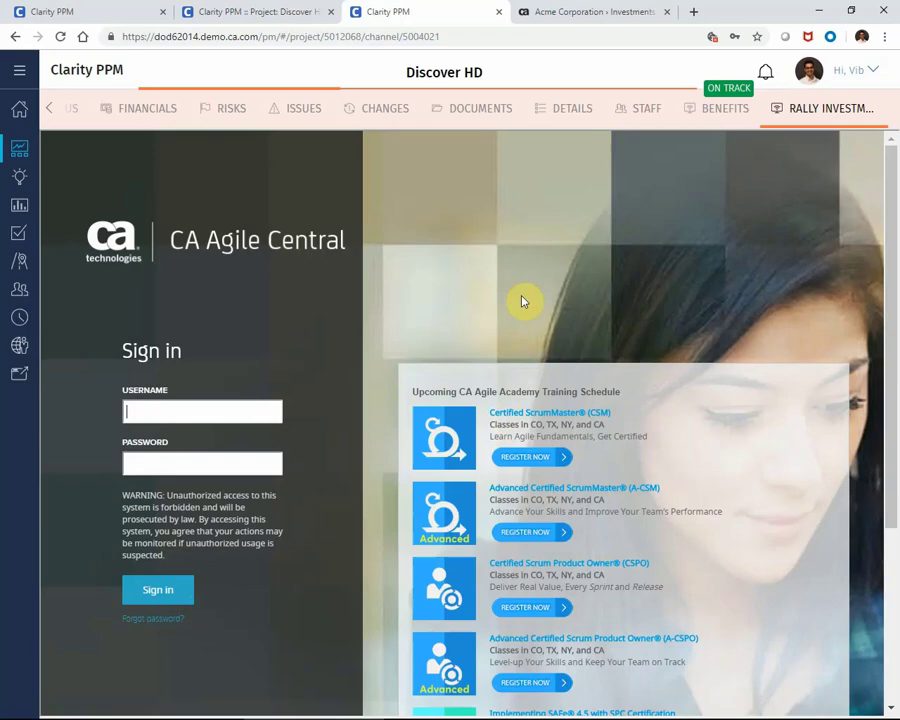
Edit the Standard Copy blueprint again, adding Channel 3 after Rally Investments and naming the channel "Box Drive".
click(98, 17)
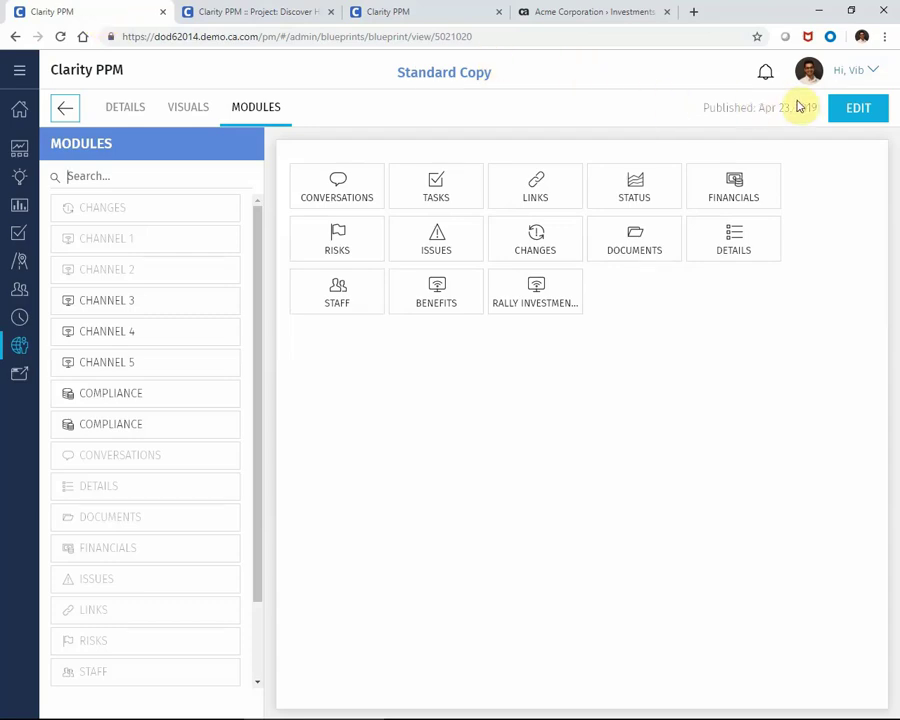
click(860, 112)
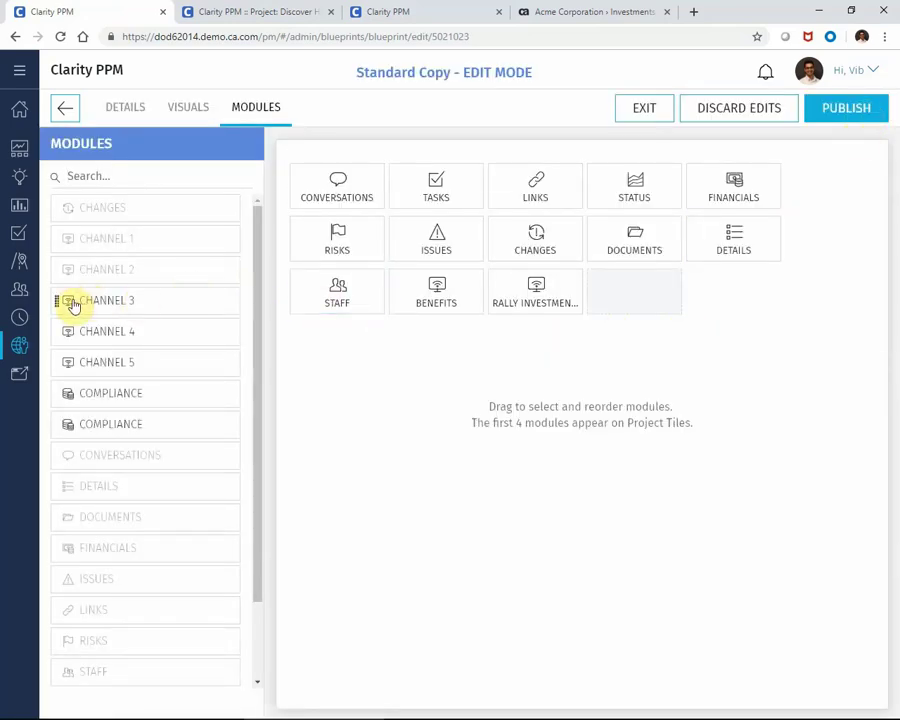
drag(64, 302, 635, 306)
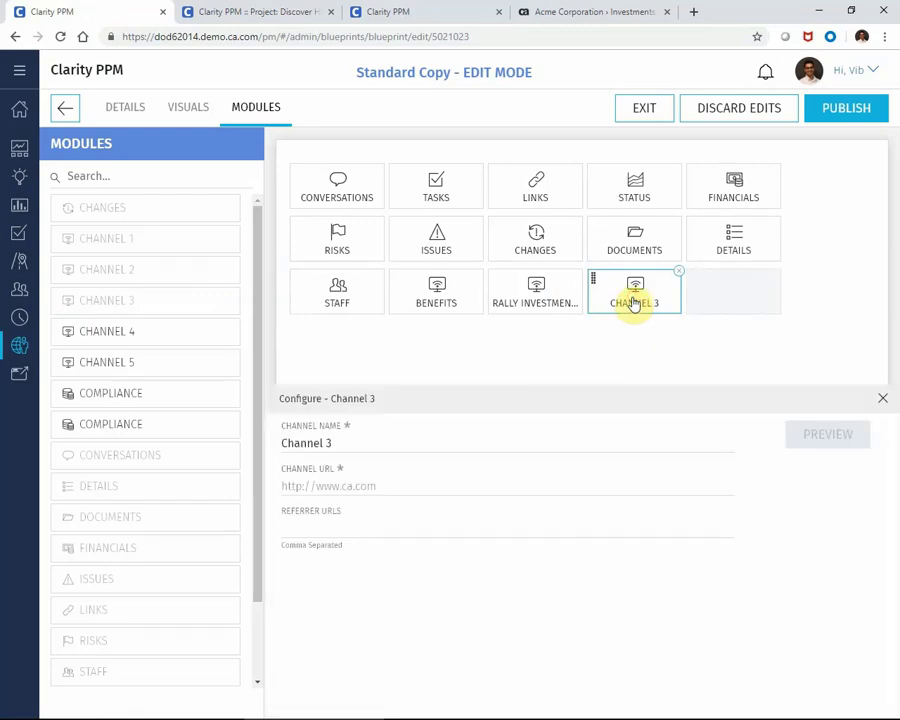
drag(345, 440, 257, 446)
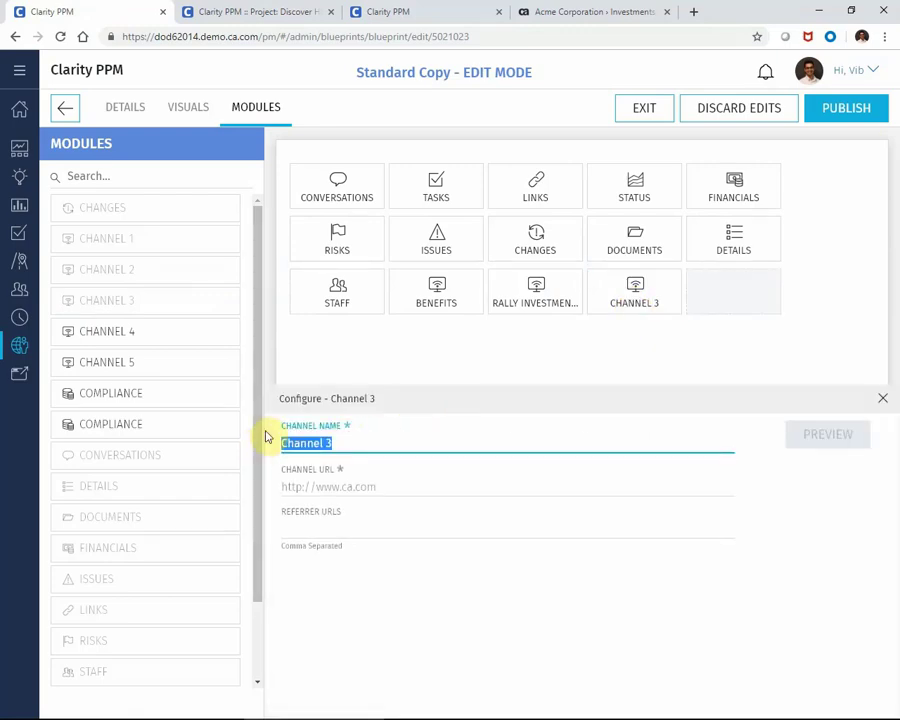
text(Box Drive)
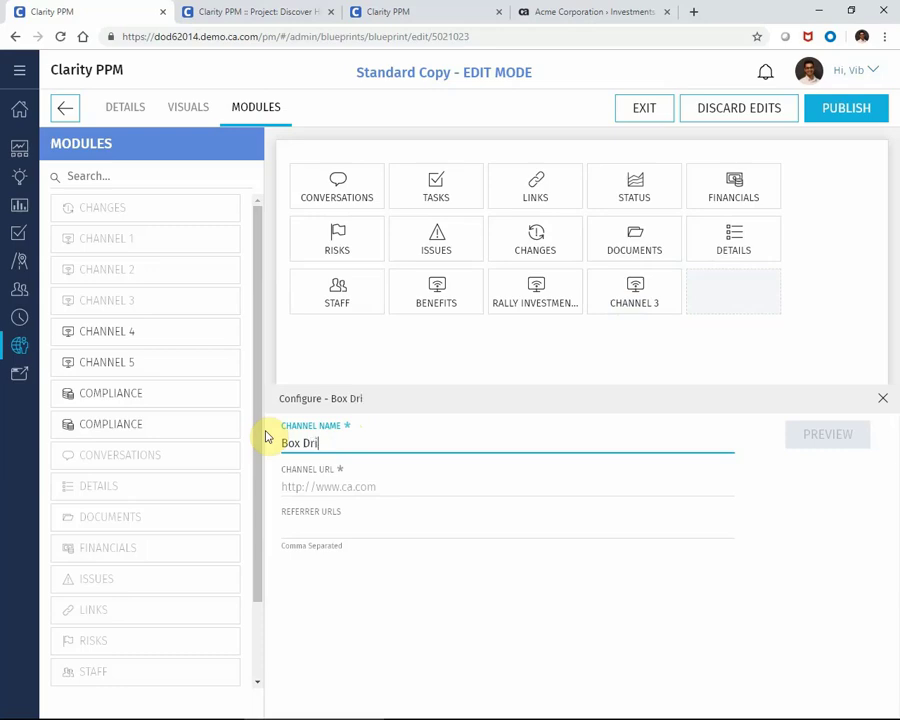
click(324, 485)
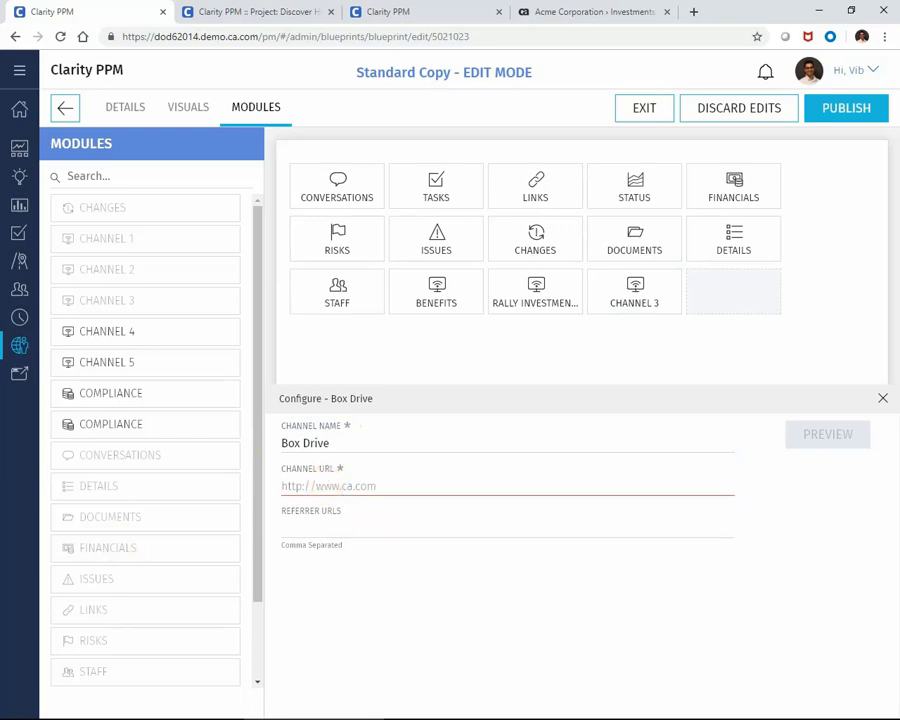
key(alt+Tab)
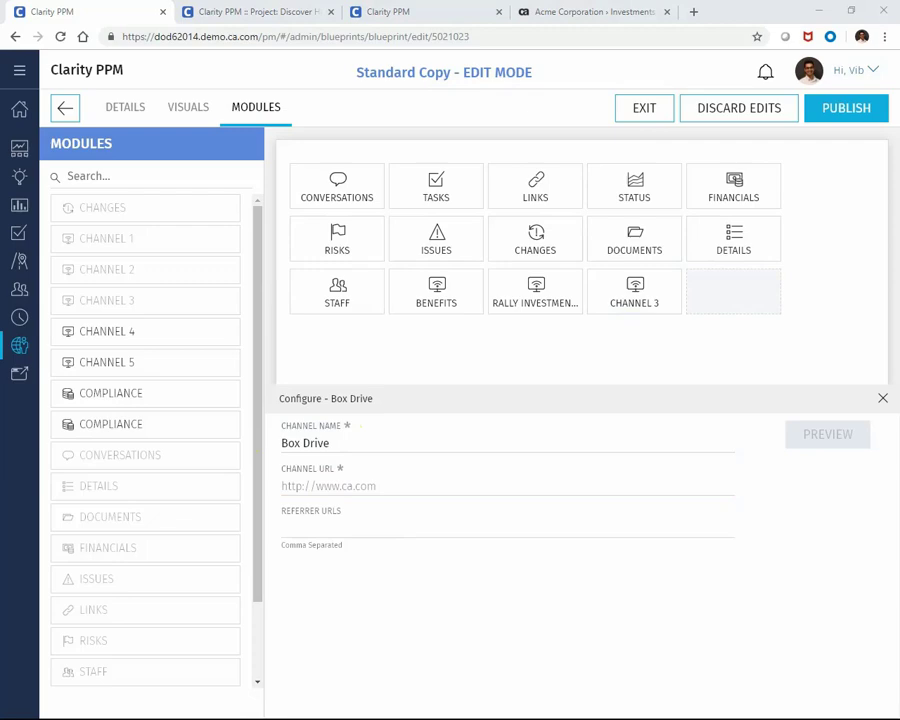
click(324, 485)
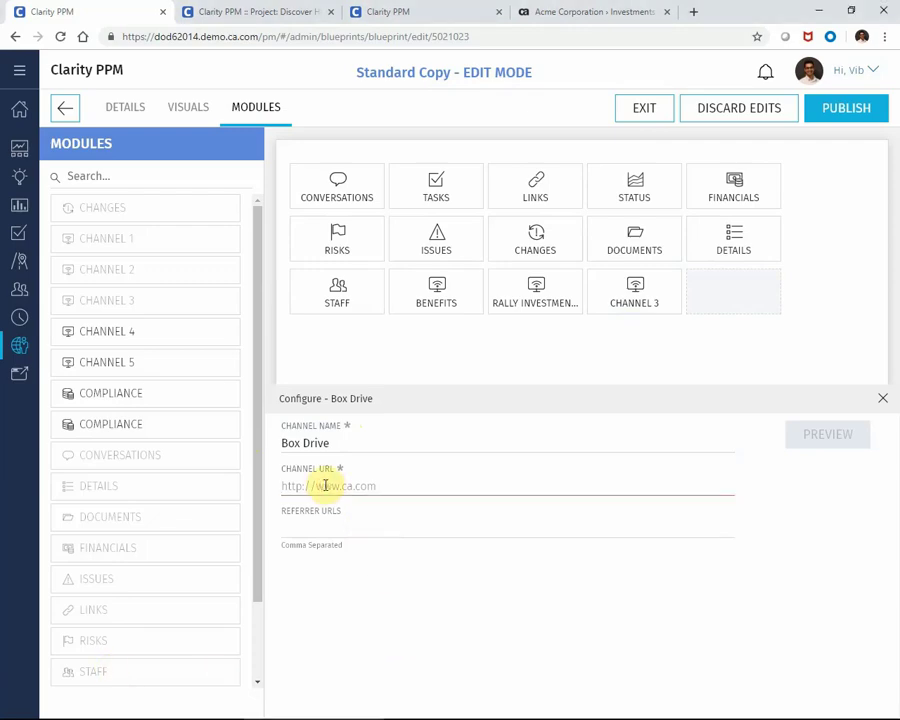
key(ctrl+v)
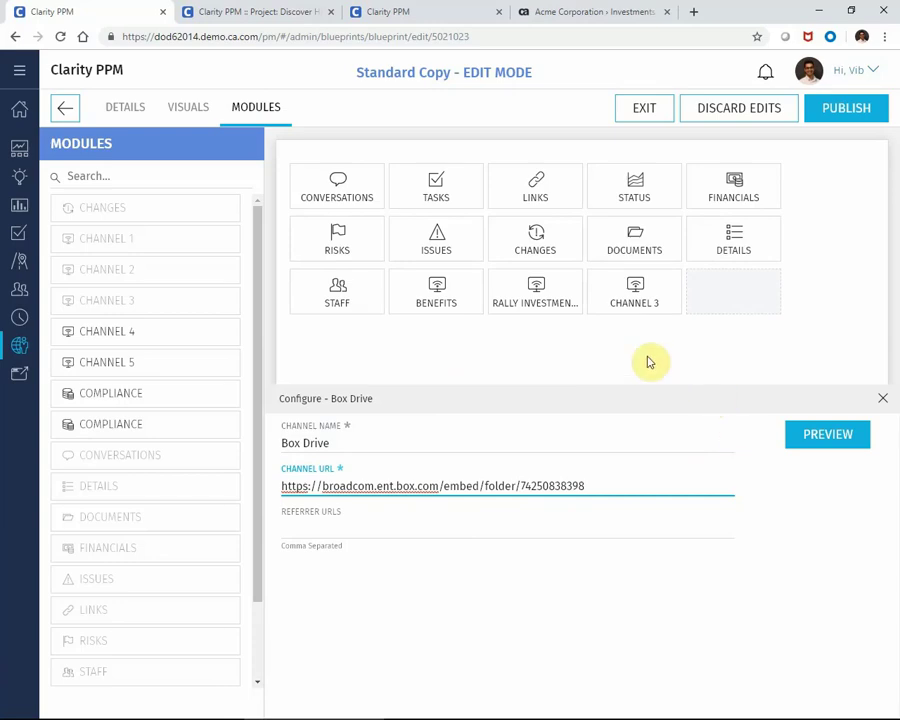
Preview the Box Drive channel from its configuration and check the browser's developer console for the blocked frame address.
click(561, 525)
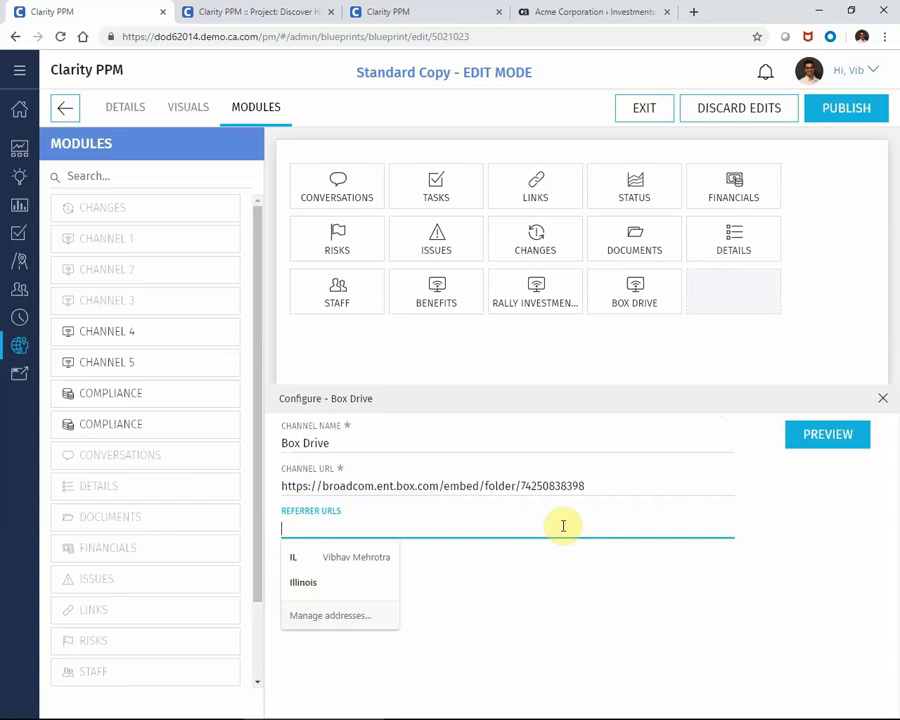
click(568, 514)
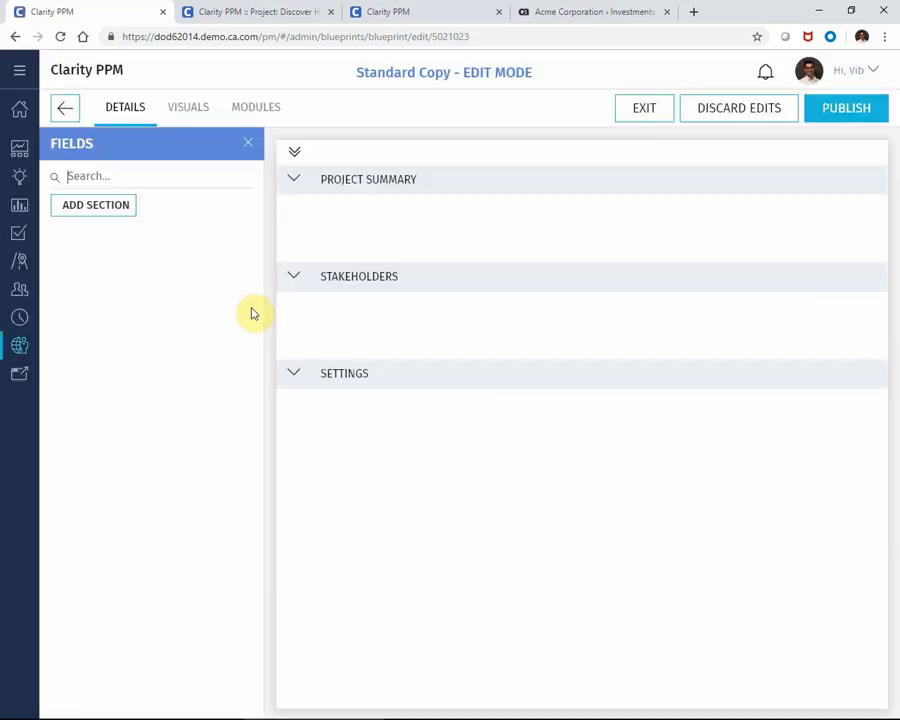
click(256, 112)
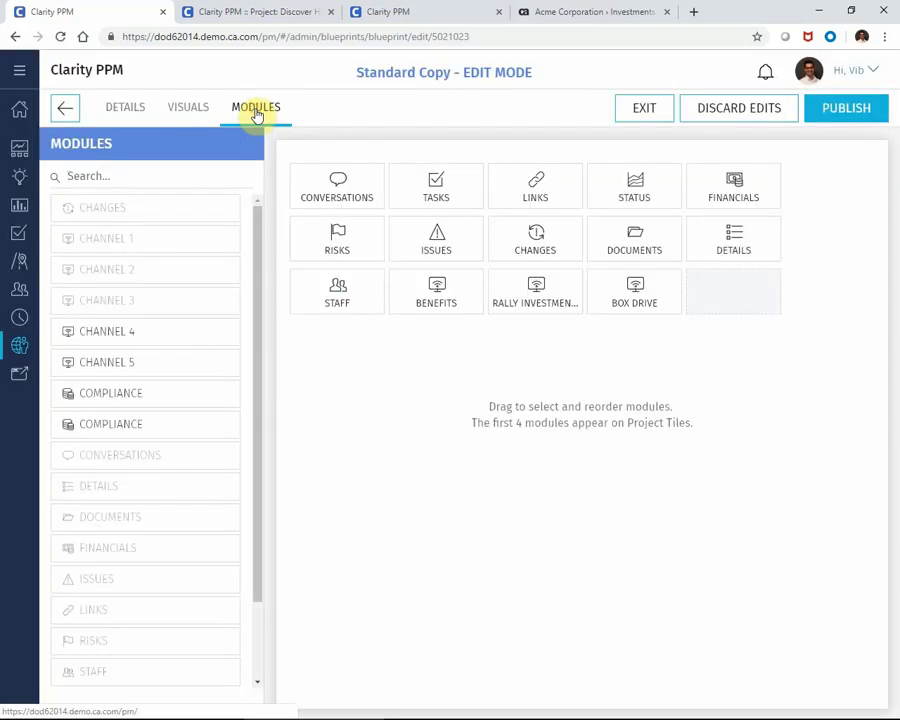
click(638, 310)
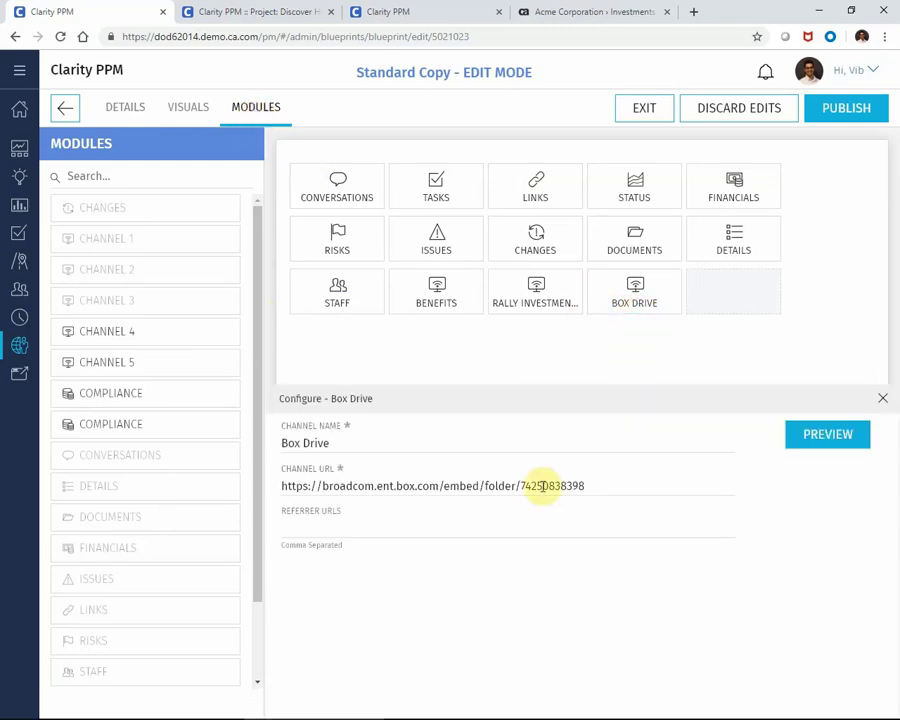
click(843, 440)
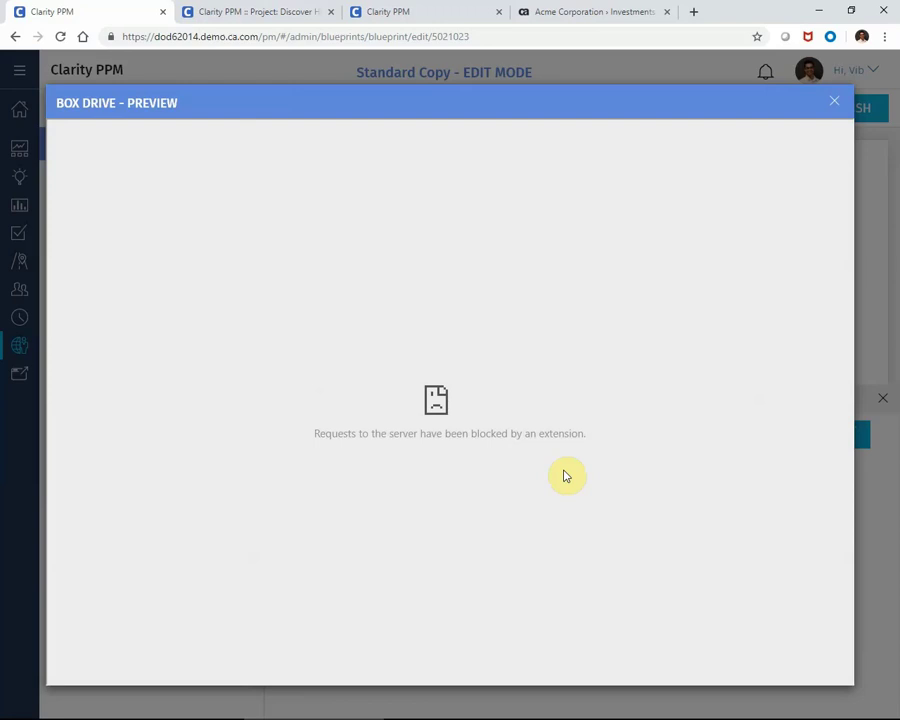
key(ctrl+shift+j)
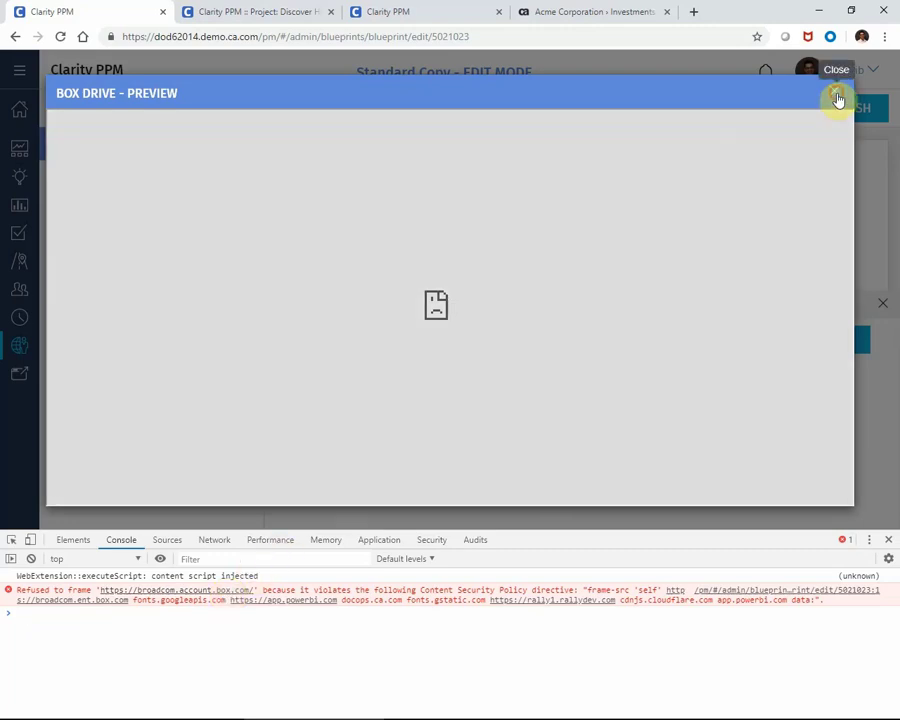
click(836, 96)
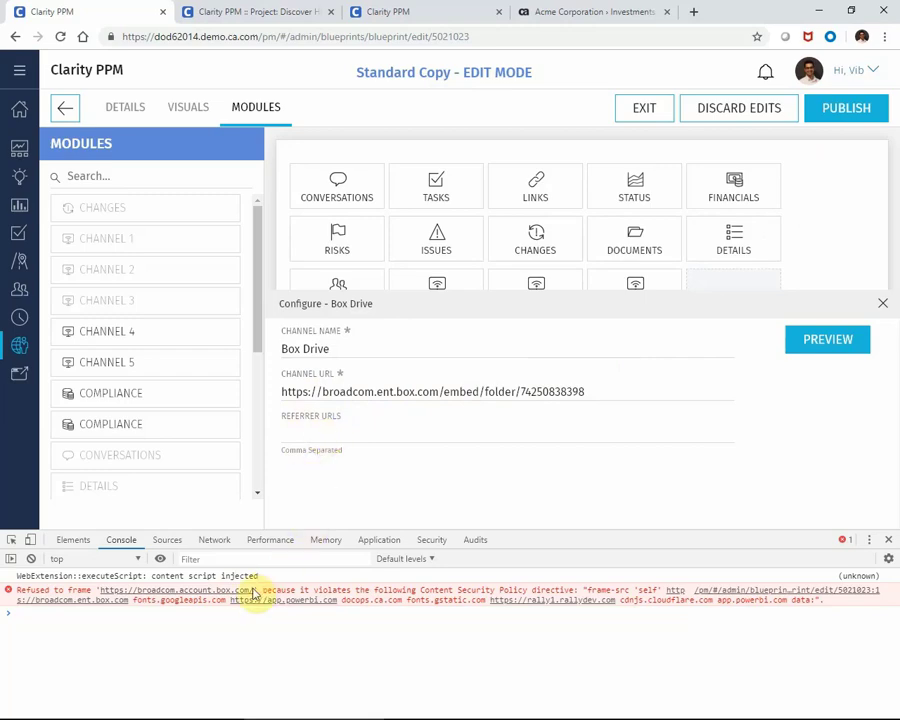
drag(253, 593, 110, 593)
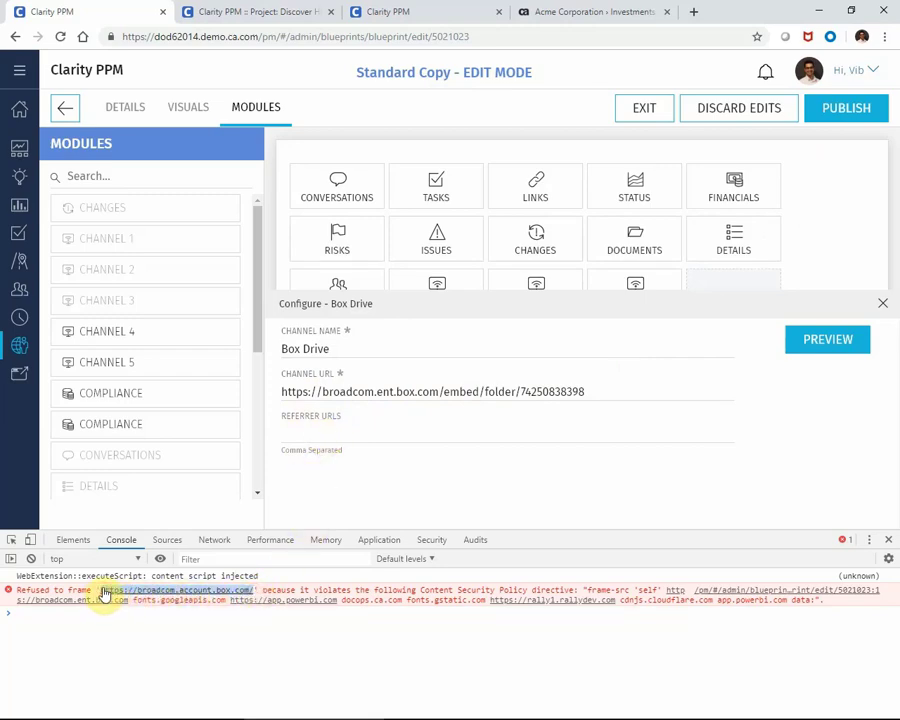
click(327, 433)
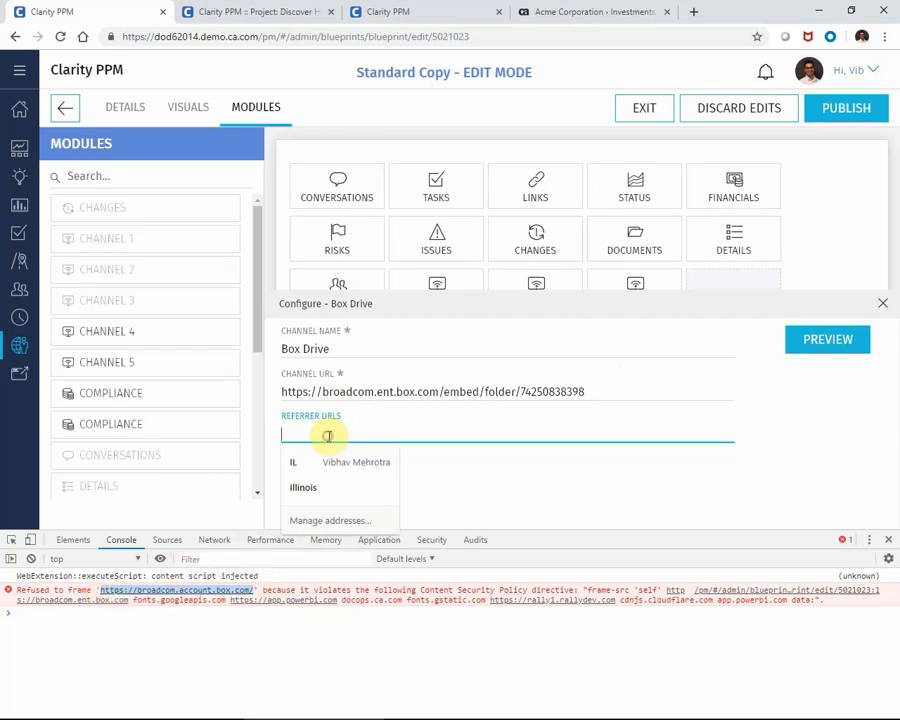
text(https://broadcom.account.box.com/)
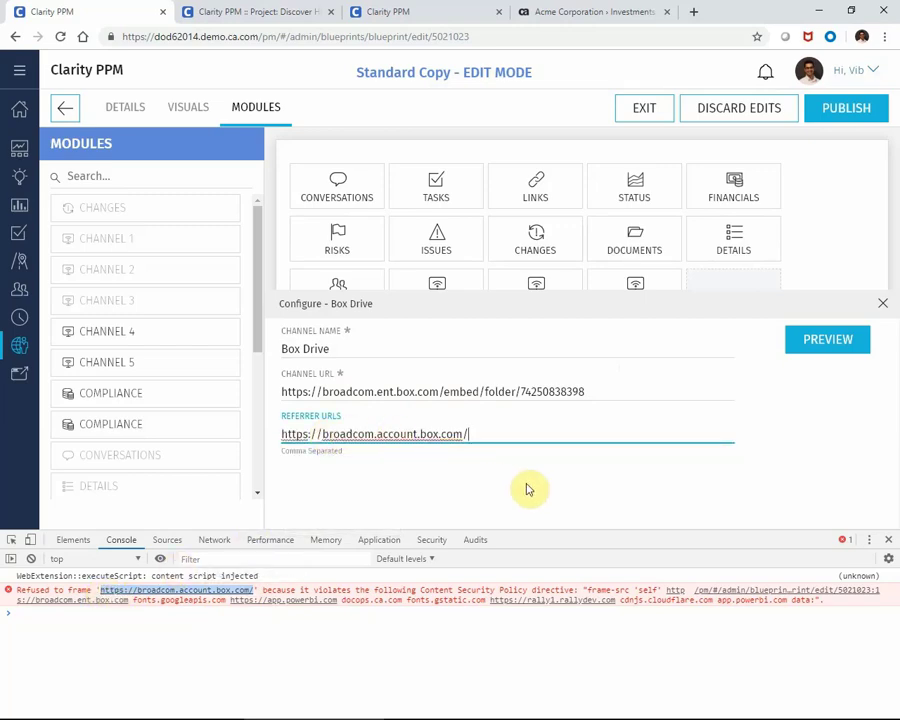
key(BackSpace)
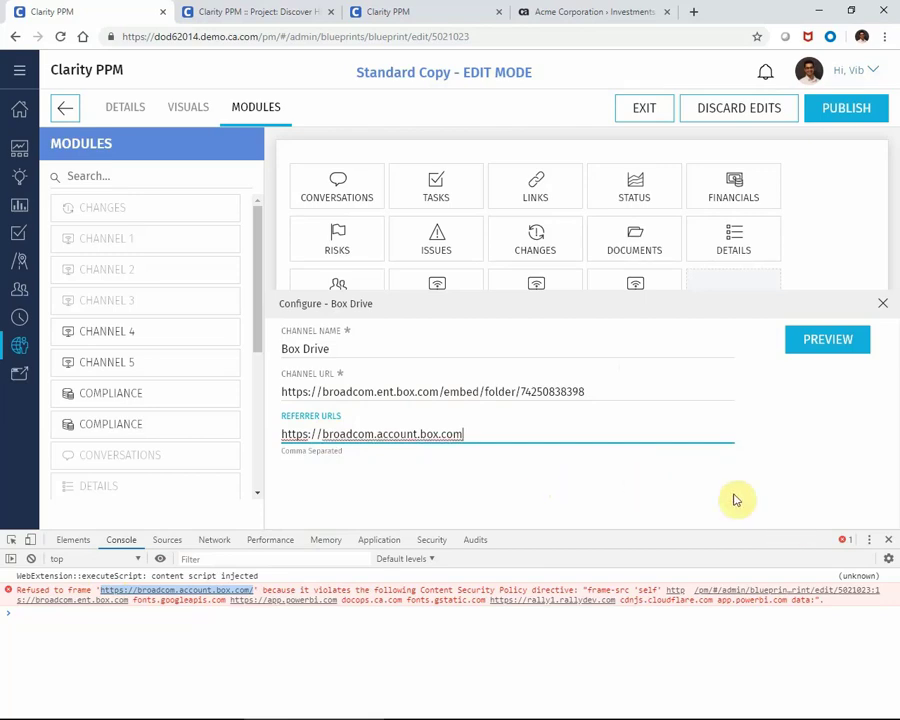
click(887, 539)
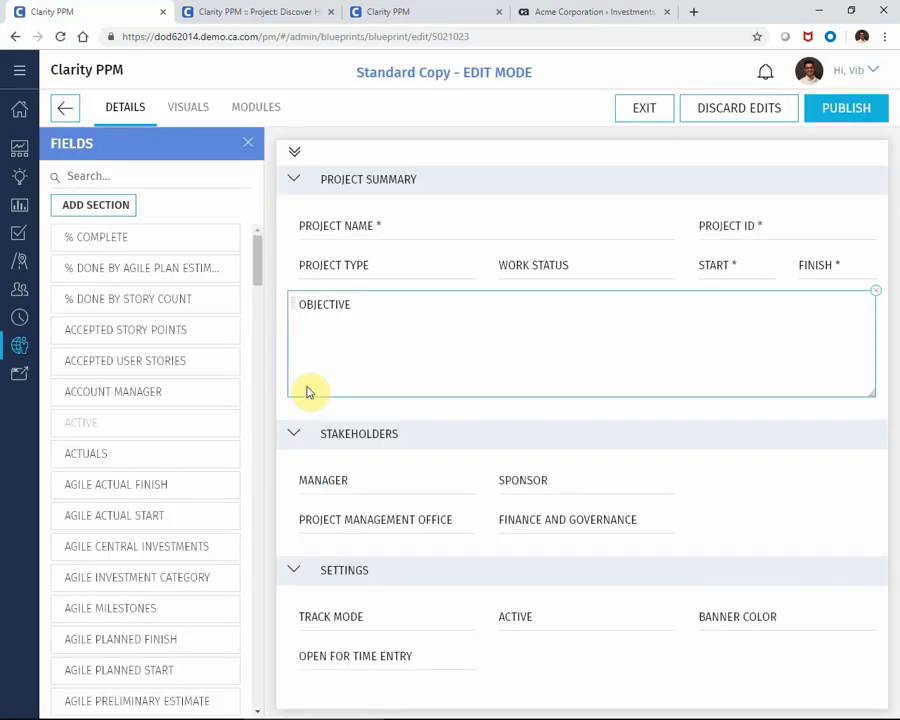
Preview the Box Drive channel again through Box's secure login, and publish the Standard Copy blueprint.
click(246, 110)
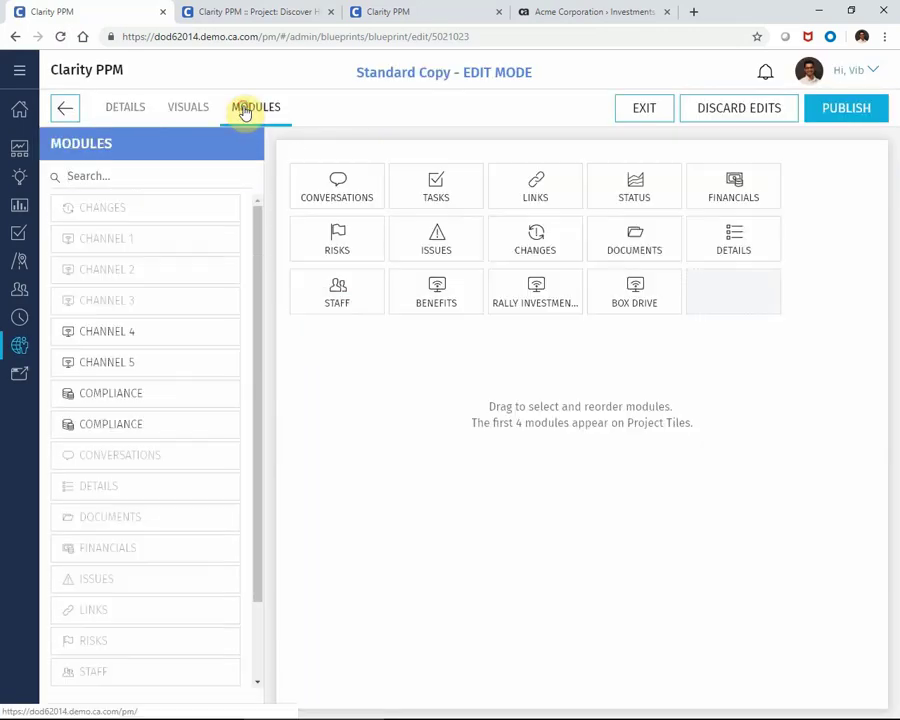
click(638, 305)
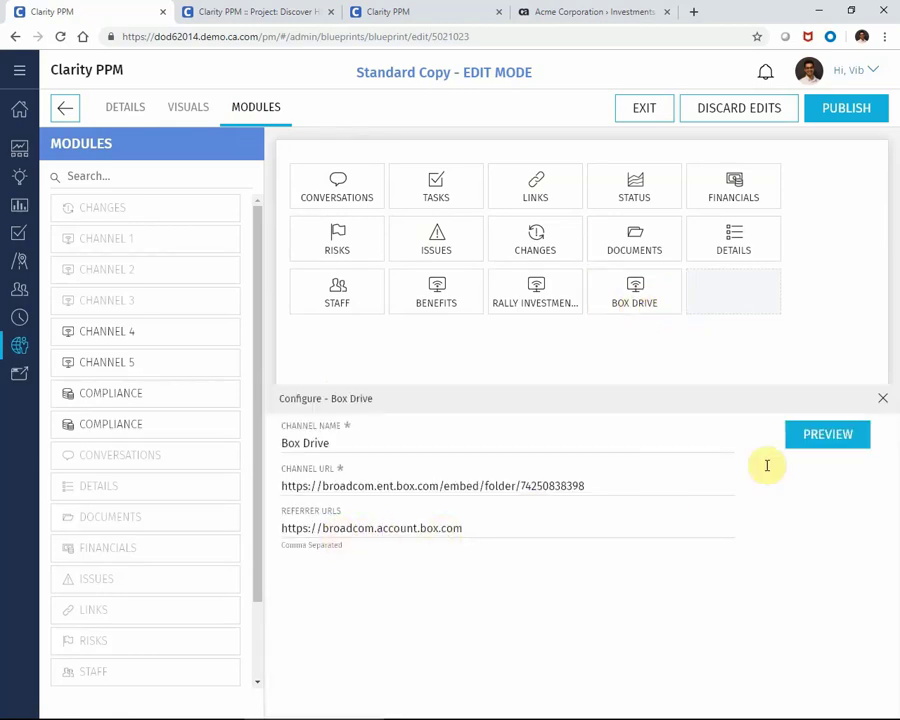
click(828, 440)
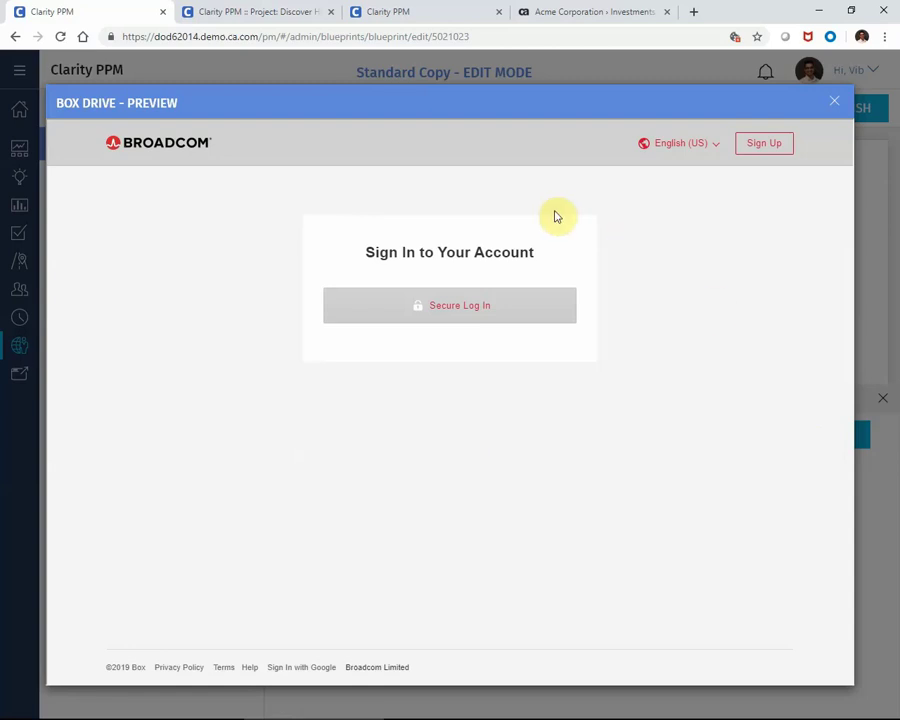
click(461, 313)
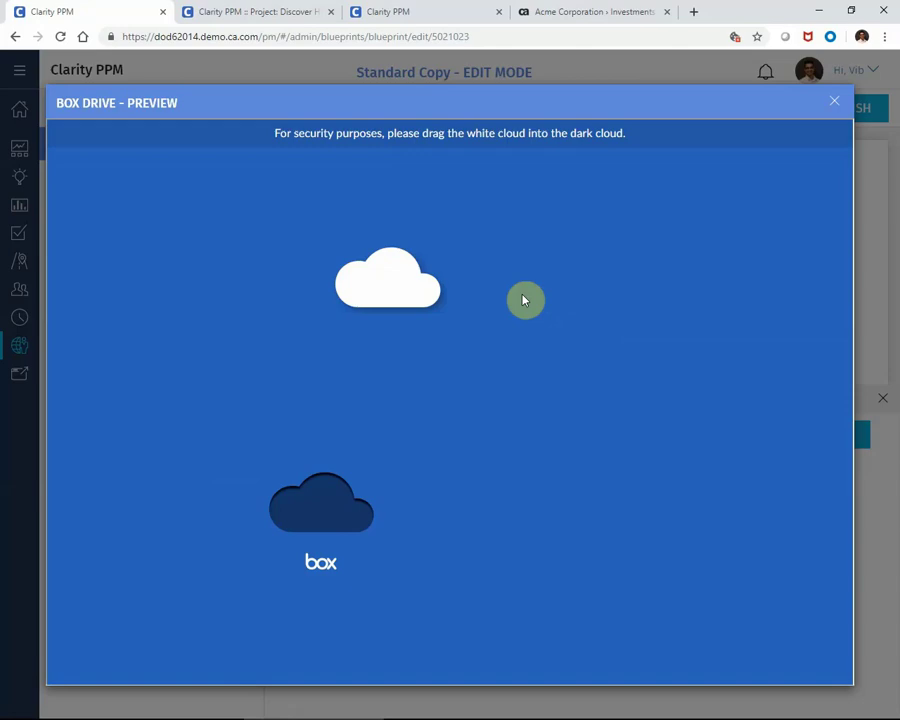
drag(402, 276, 394, 278)
click(834, 101)
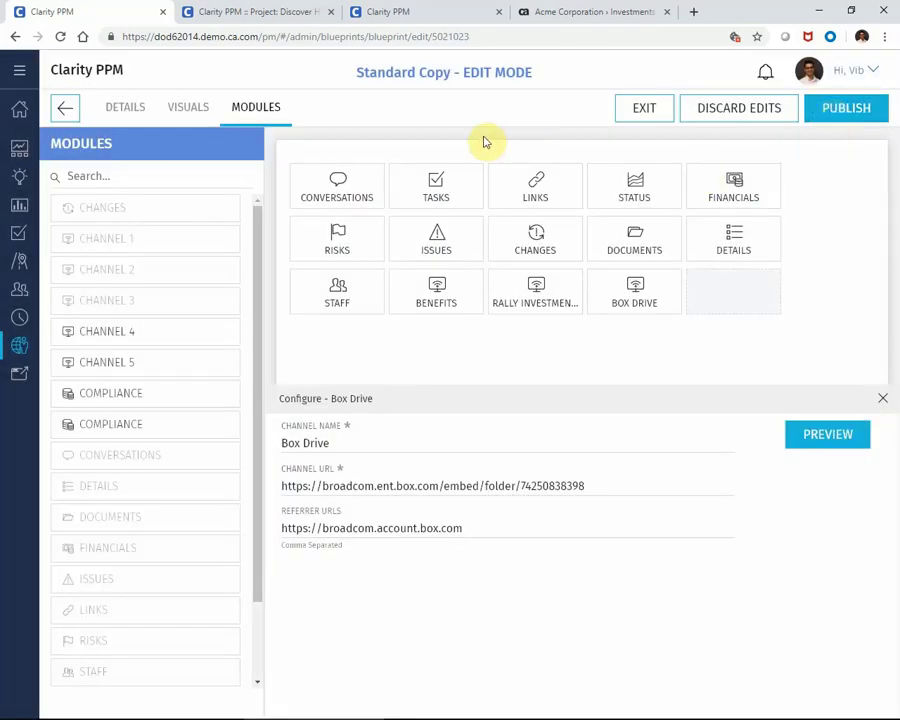
click(836, 110)
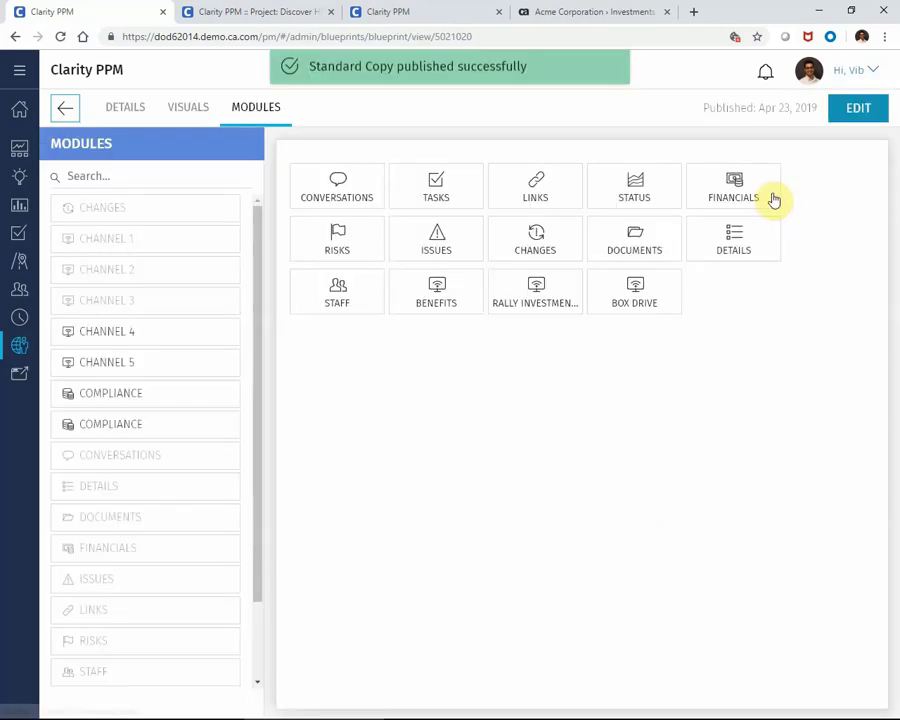
Open the Box Drive channel in the reloaded Discover HD project and complete the security check by moving the white cloud into the dark cloud.
click(415, 14)
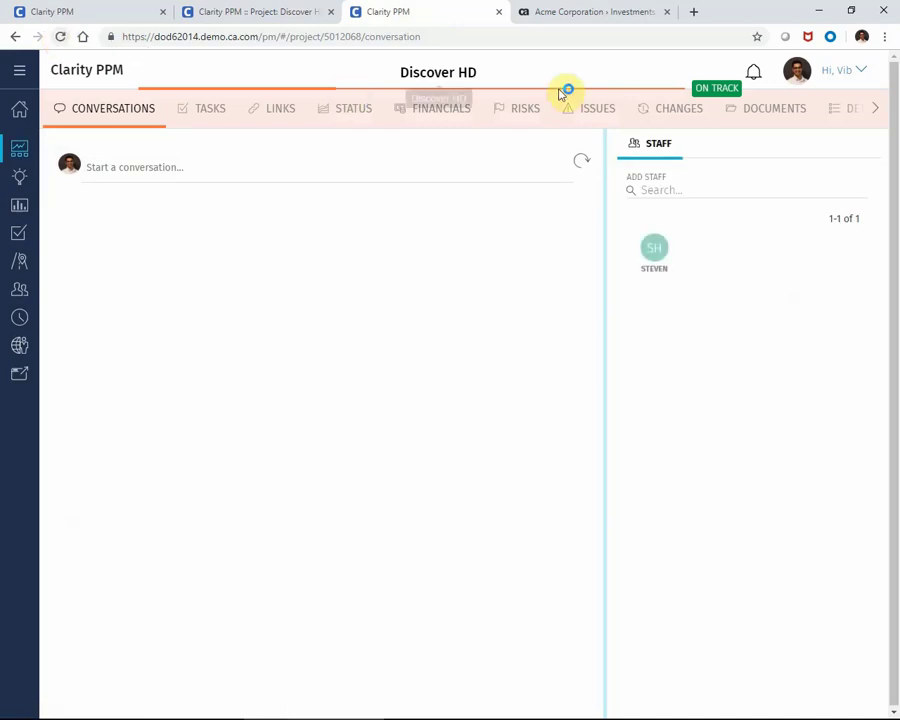
click(876, 112)
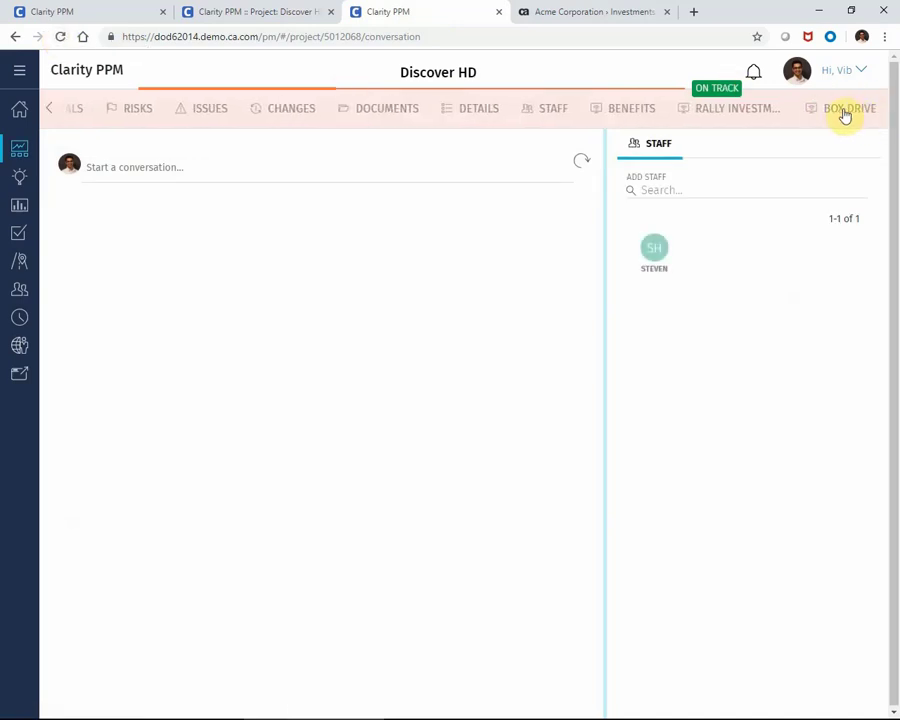
click(842, 113)
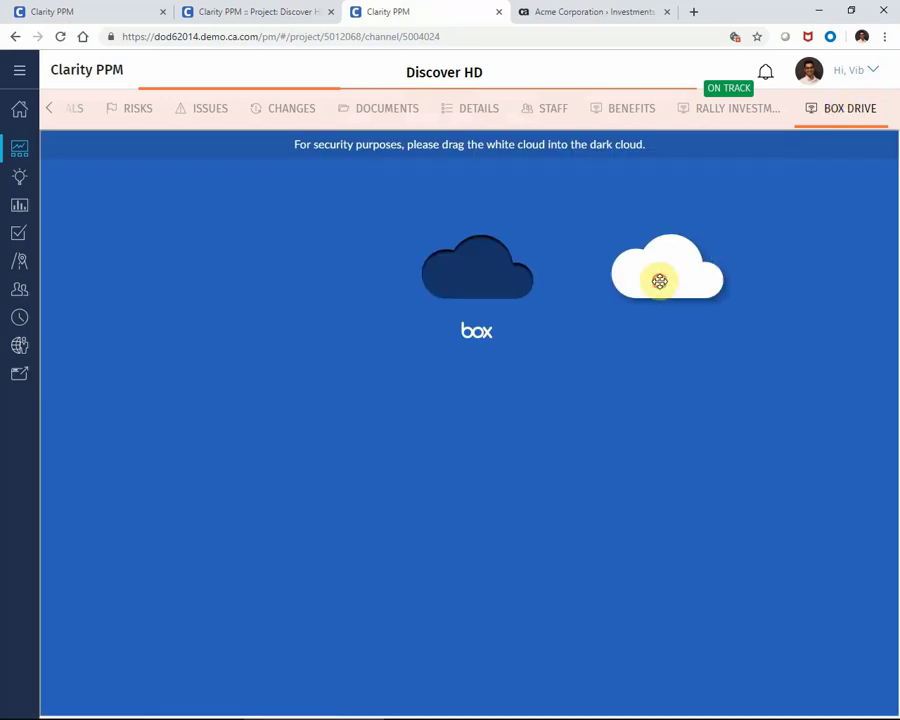
drag(659, 281, 510, 273)
drag(465, 275, 464, 271)
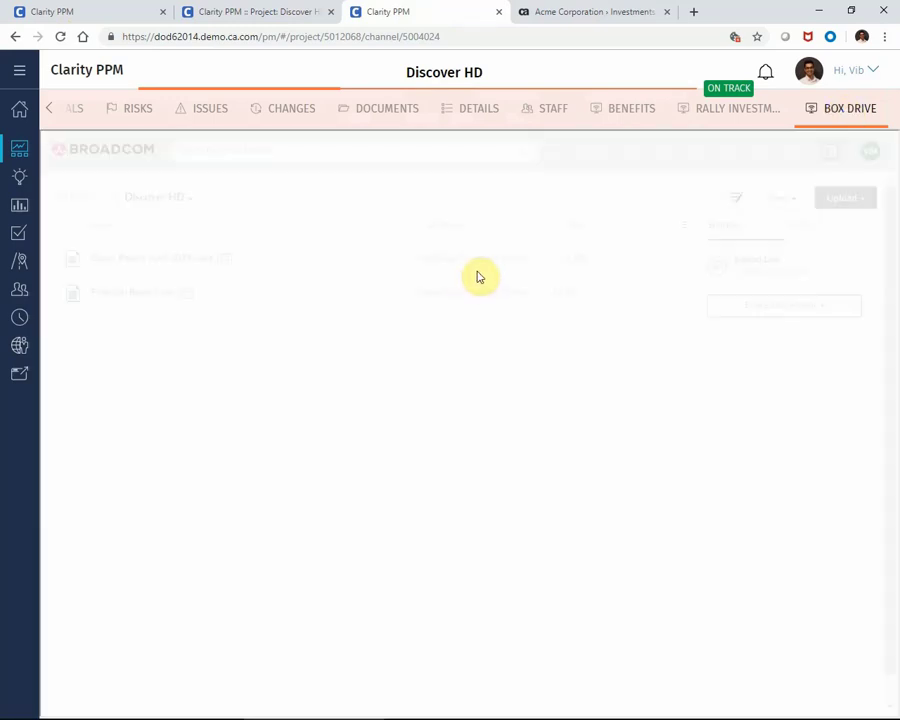